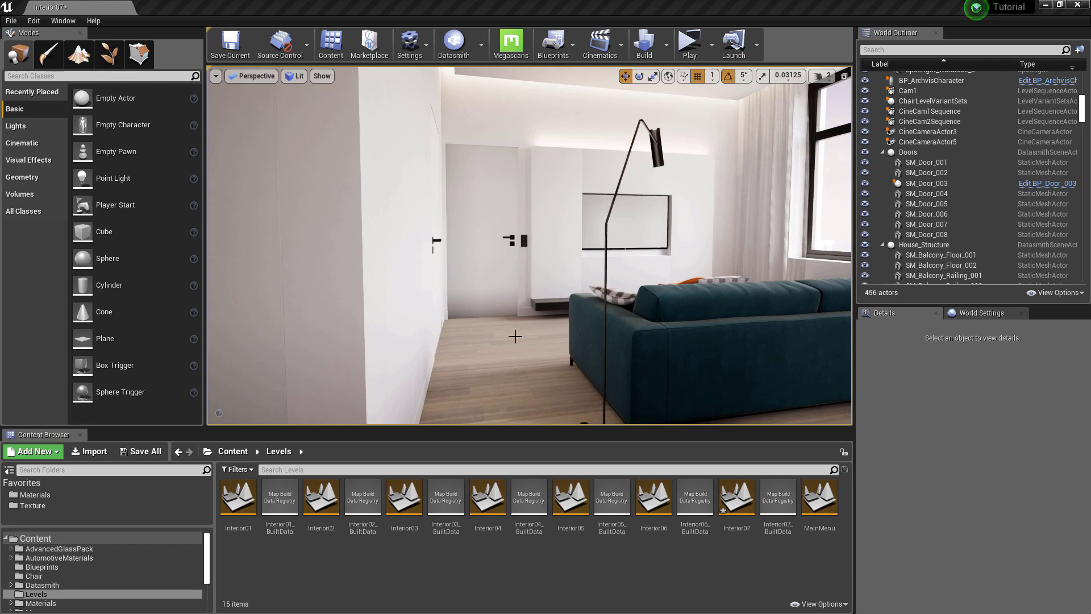
- Switch to the Epic Games Launcher, look through the Realistic Rendering project's preview images, and close the launcher
{"action": "key", "text": "alt+Tab"}
{"action": "key", "text": "alt+Tab"}
{"action": "key", "text": "alt+Tab"}
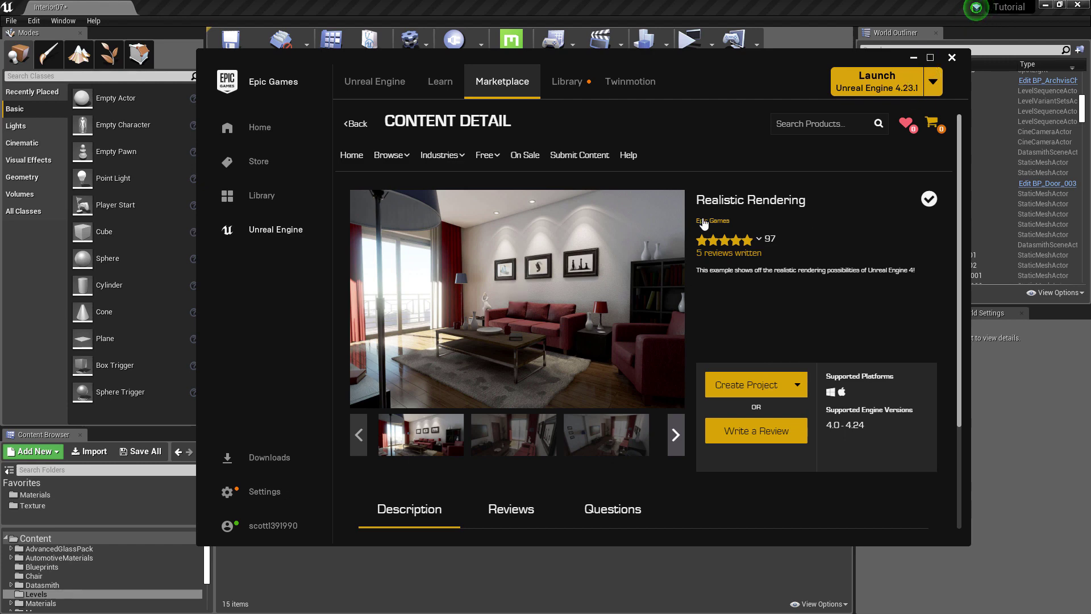
{"action": "left_click", "coordinate": [929, 58]}
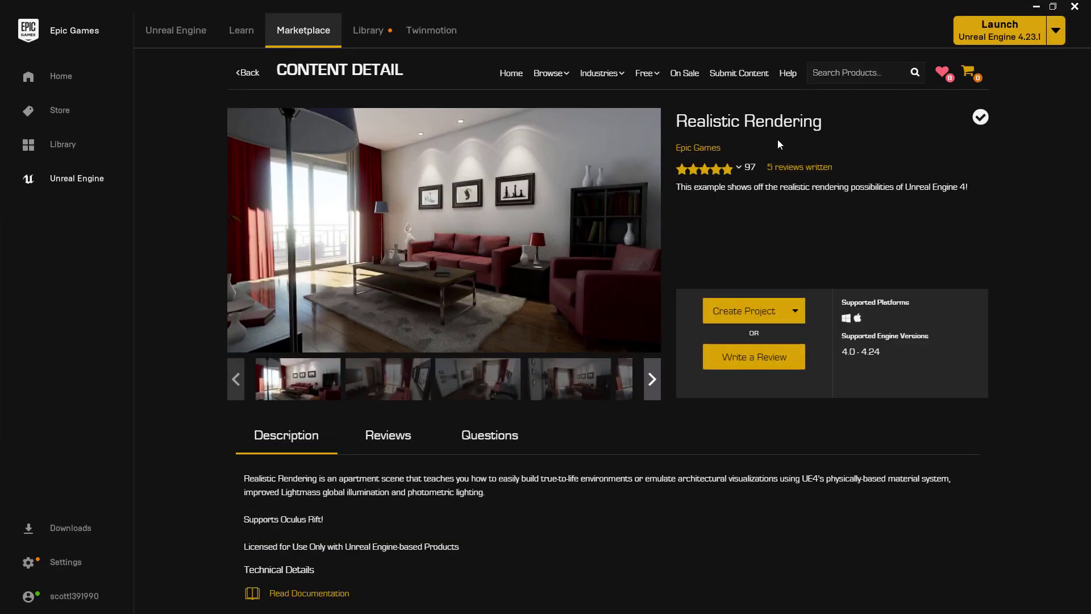
{"action": "left_click", "coordinate": [374, 394]}
{"action": "left_click", "coordinate": [460, 388]}
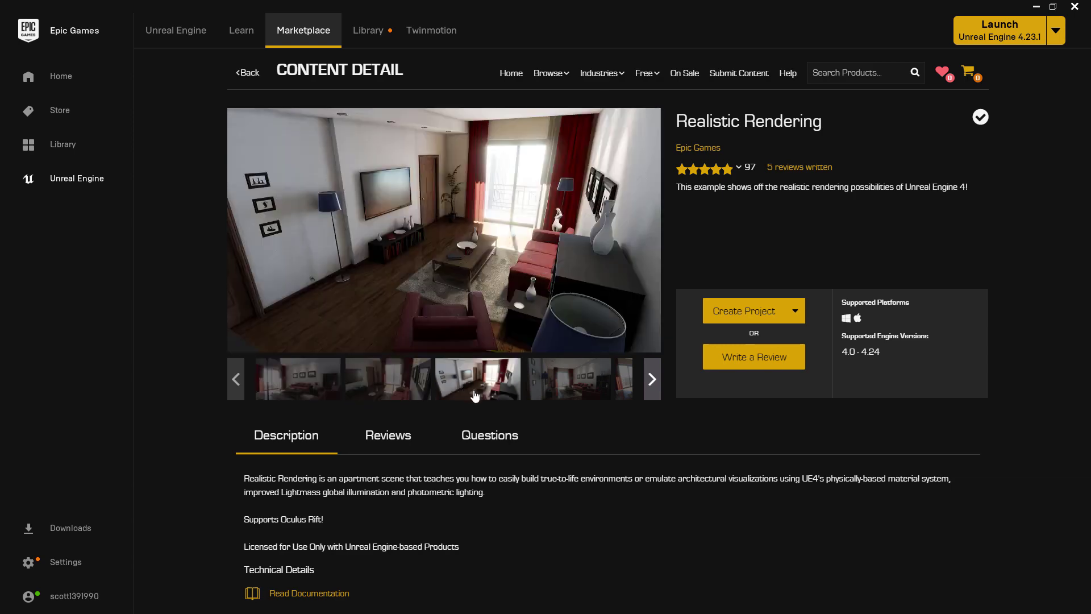
{"action": "left_click", "coordinate": [563, 397]}
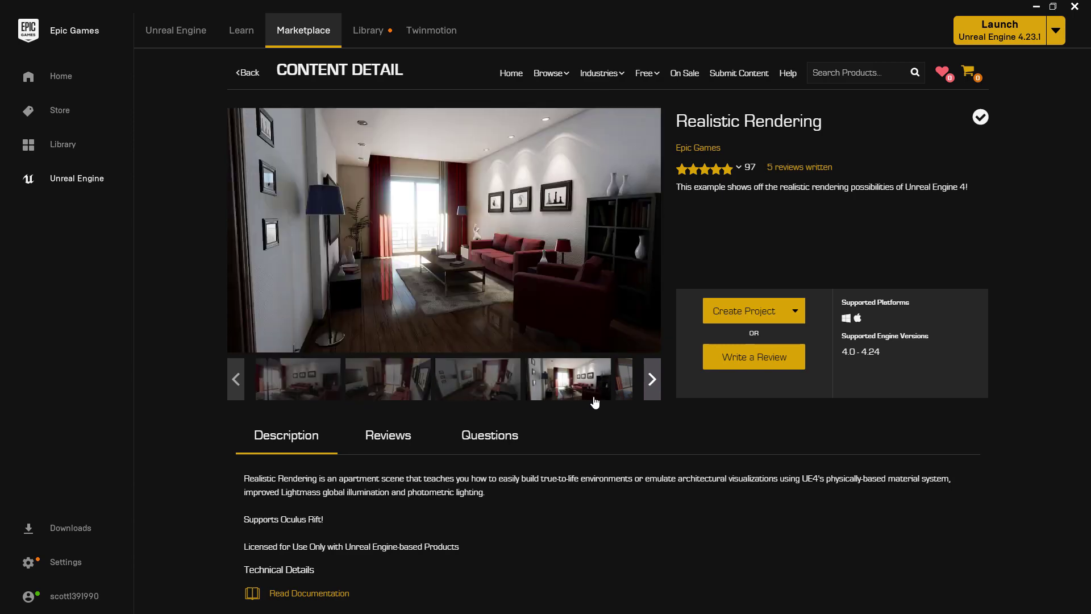
{"action": "left_click", "coordinate": [652, 380]}
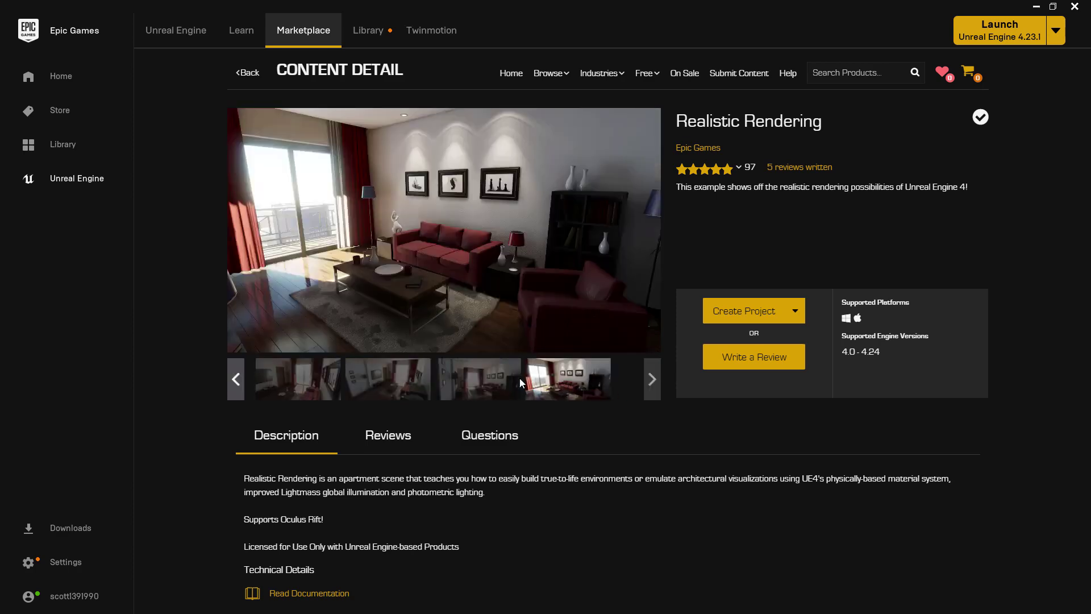
{"action": "left_click", "coordinate": [479, 390]}
{"action": "left_click", "coordinate": [401, 400]}
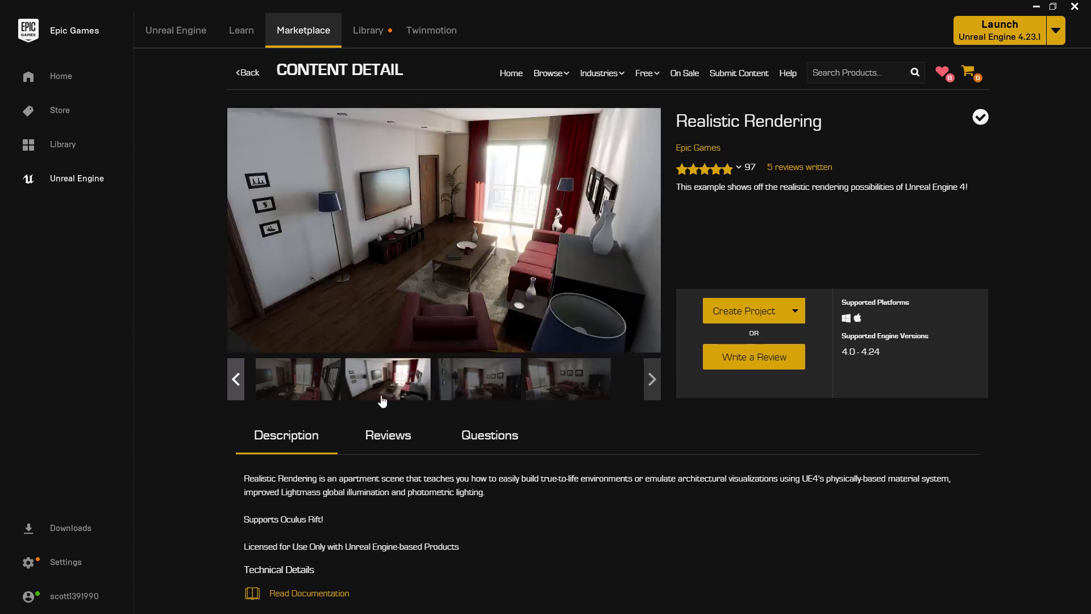
{"action": "left_click", "coordinate": [306, 393]}
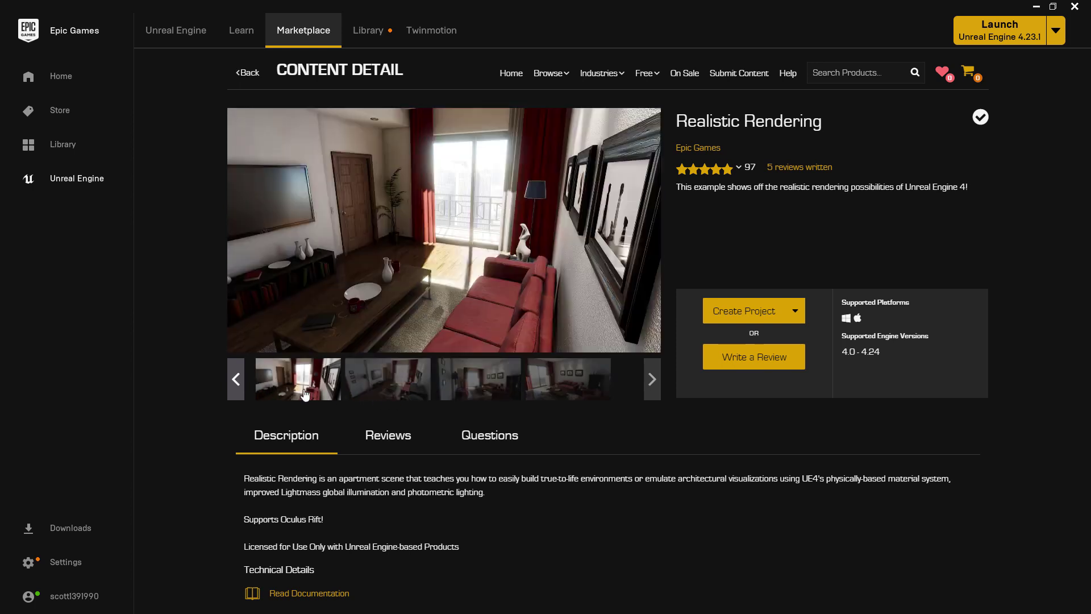
{"action": "left_click", "coordinate": [1079, 8]}
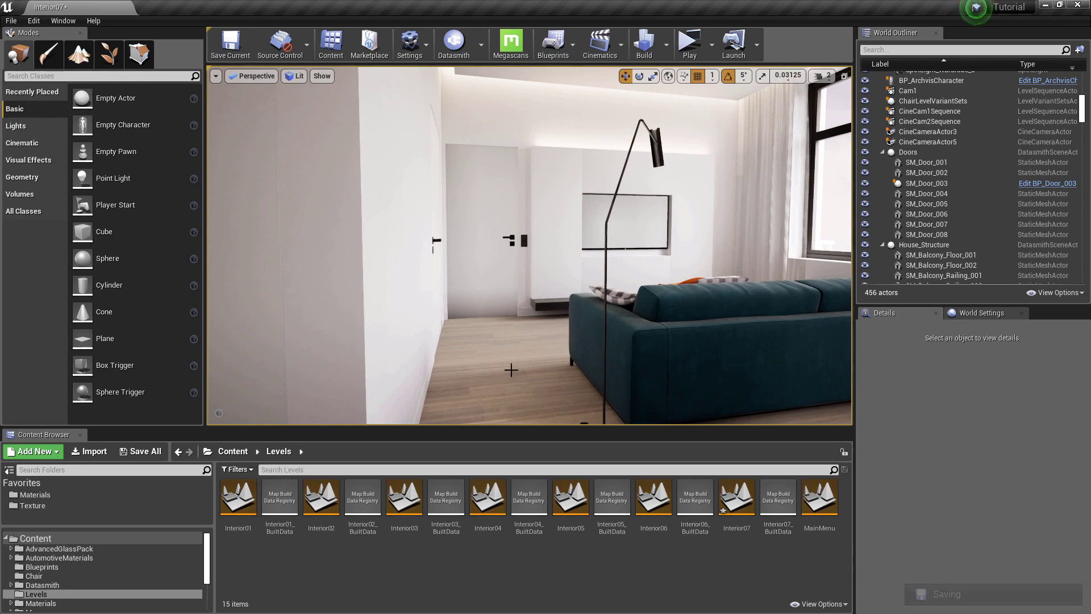
- Switch to the RealisticRendering editor and examine the living room's lighting, wall pictures and furniture
{"action": "key", "text": "alt+Tab"}
{"action": "key", "text": "Tab"}
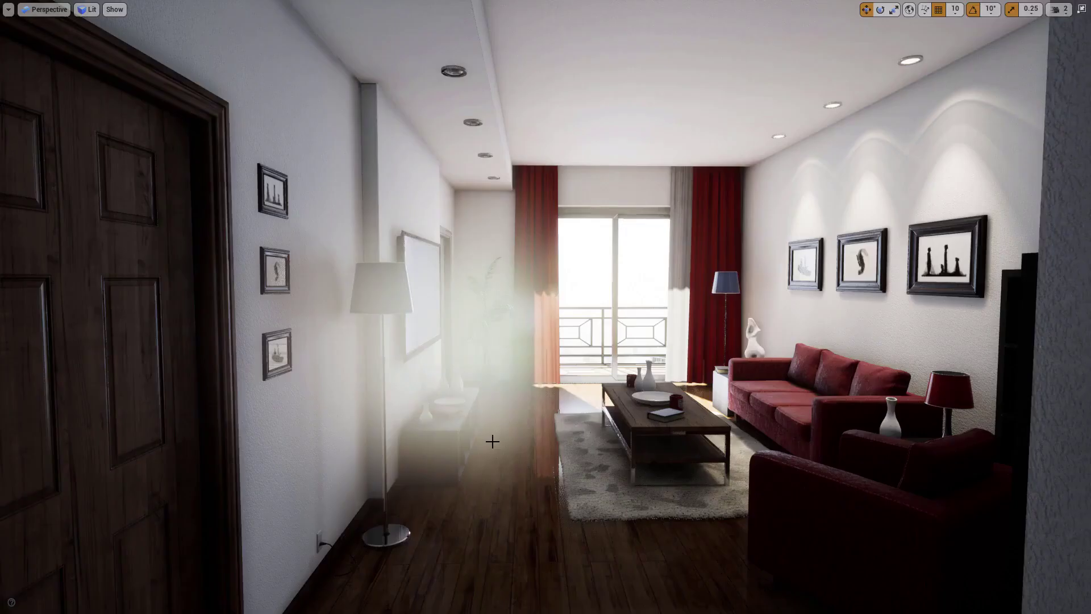
{"action": "right_click_drag", "start_coordinate": [492, 441], "coordinate": [392, 478]}
{"action": "key", "text": "w"}
{"action": "key", "text": "s"}
{"action": "key", "text": "q"}
{"action": "key", "text": "s"}
{"action": "key", "text": "e"}
{"action": "key", "text": "d"}
{"action": "left_click_drag", "start_coordinate": [409, 410], "coordinate": [341, 410]}
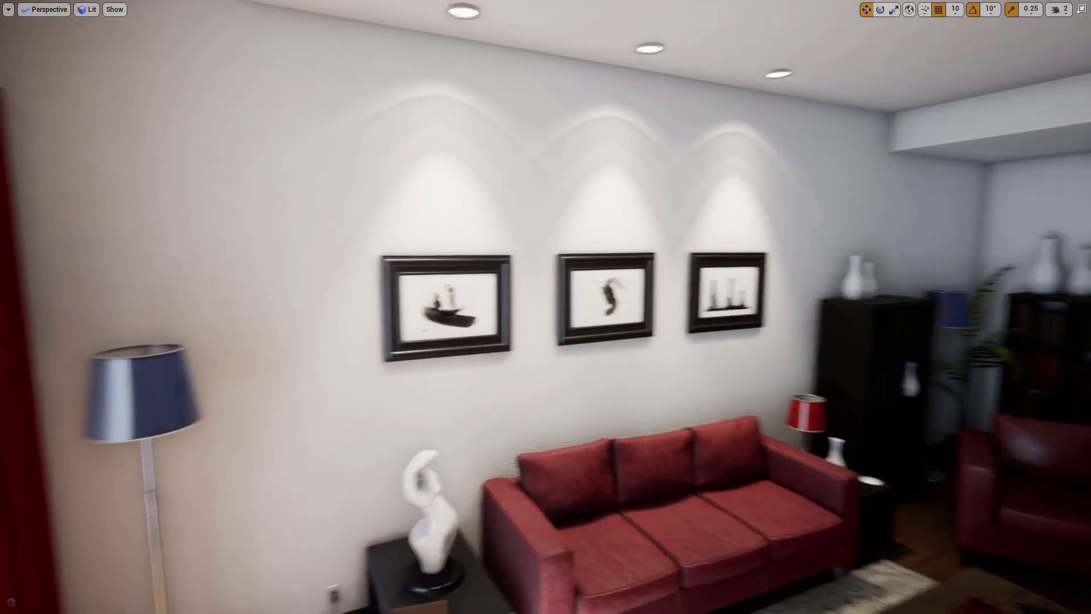
{"action": "right_click_drag", "start_coordinate": [546, 307], "coordinate": [34, 387]}
{"action": "key", "text": "w"}
{"action": "right_click_drag", "start_coordinate": [546, 307], "coordinate": [955, 336]}
{"action": "key", "text": "w"}
{"action": "key", "text": "w"}
{"action": "key", "text": "a"}
{"action": "key", "text": "s"}
- Select the black book on the coffee table and locate its mesh asset in the content browser
{"action": "right_click_drag", "start_coordinate": [488, 364], "coordinate": [521, 424]}
{"action": "key", "text": "q"}
{"action": "key", "text": "a"}
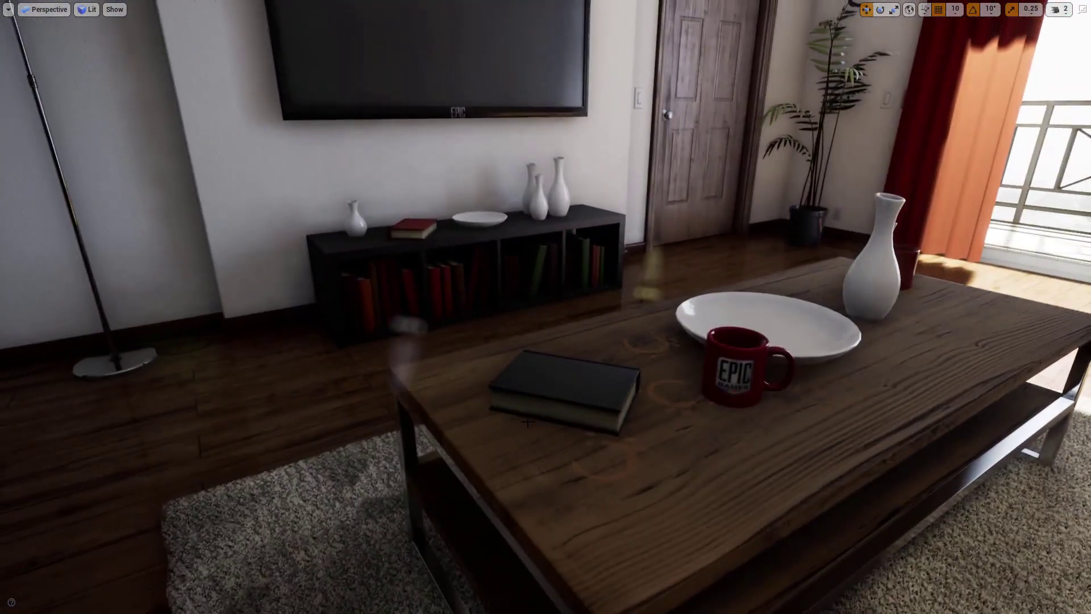
{"action": "left_click", "coordinate": [550, 409]}
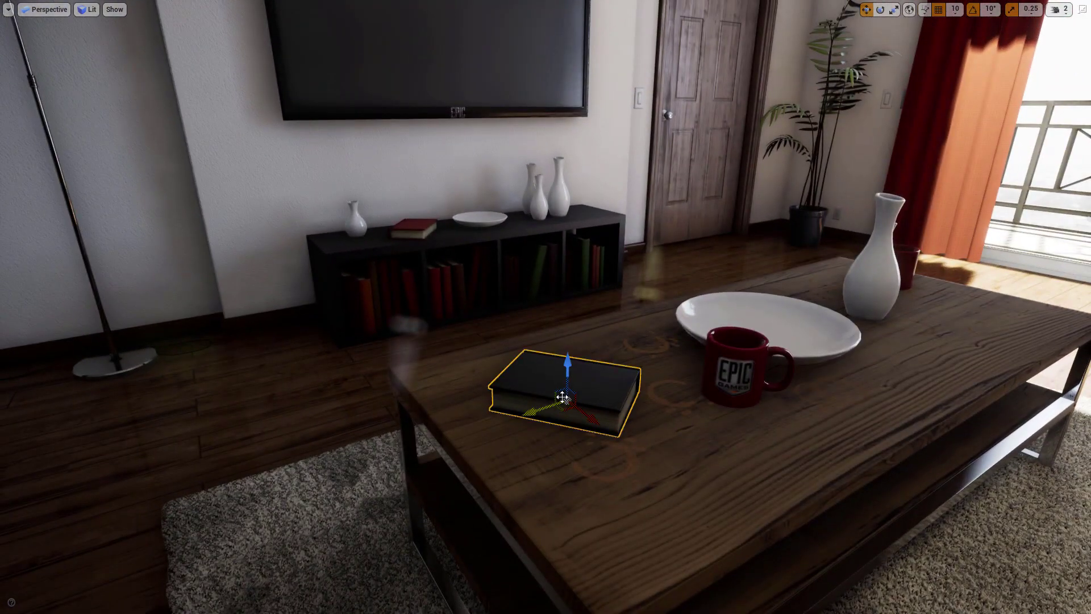
{"action": "key", "text": "F11"}
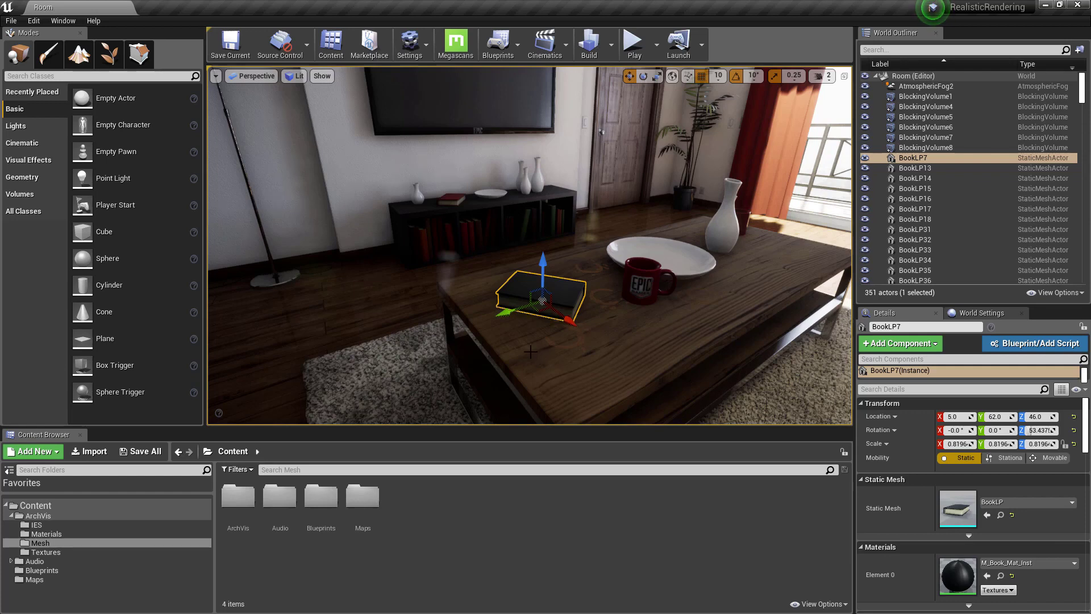
{"action": "key", "text": "ctrl+b"}
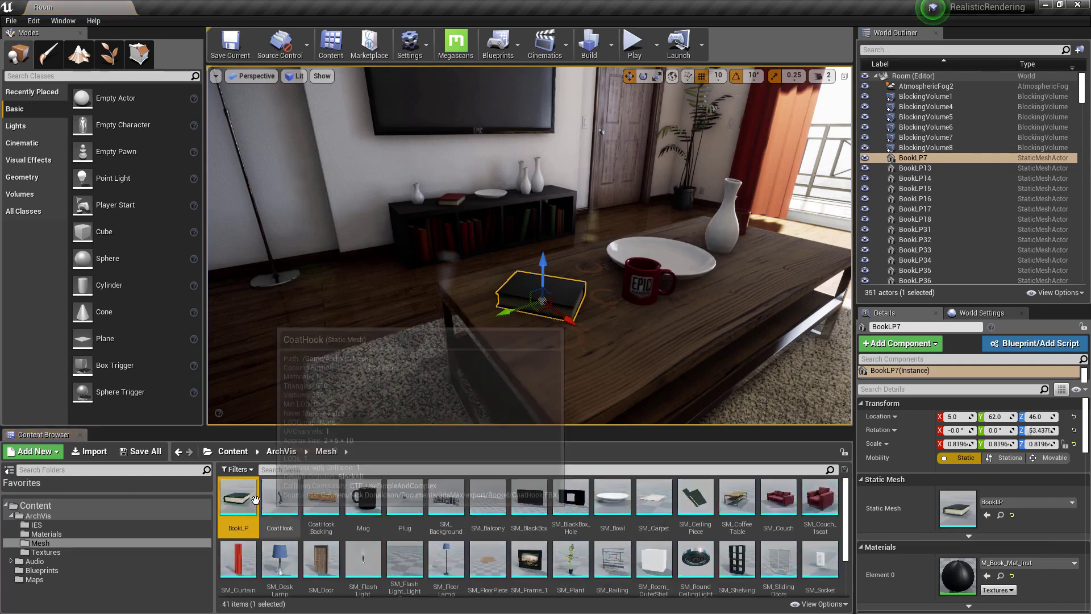
- Start migrating the BookLP mesh with its listed materials and textures, and browse to the Tutorial project's Content folder
{"action": "right_click", "coordinate": [230, 498]}
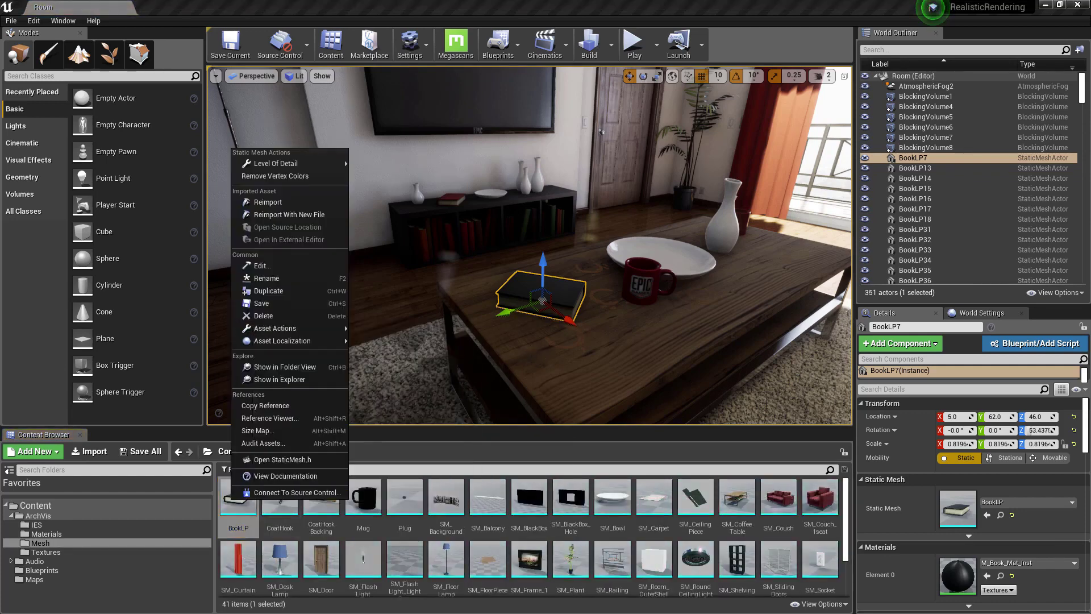
{"action": "mouse_move", "coordinate": [295, 326]}
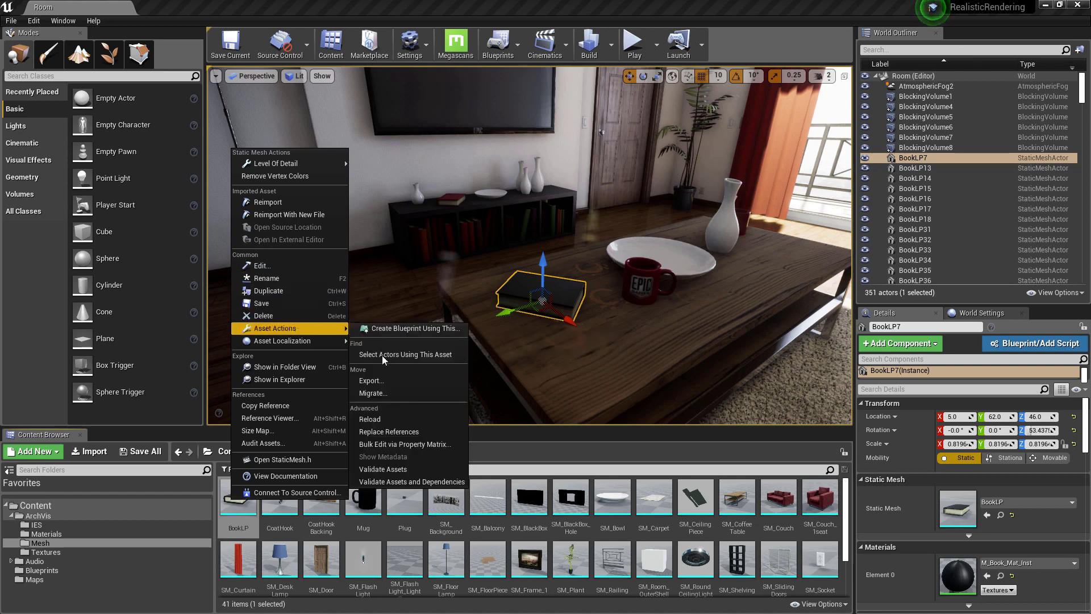
{"action": "left_click", "coordinate": [381, 393]}
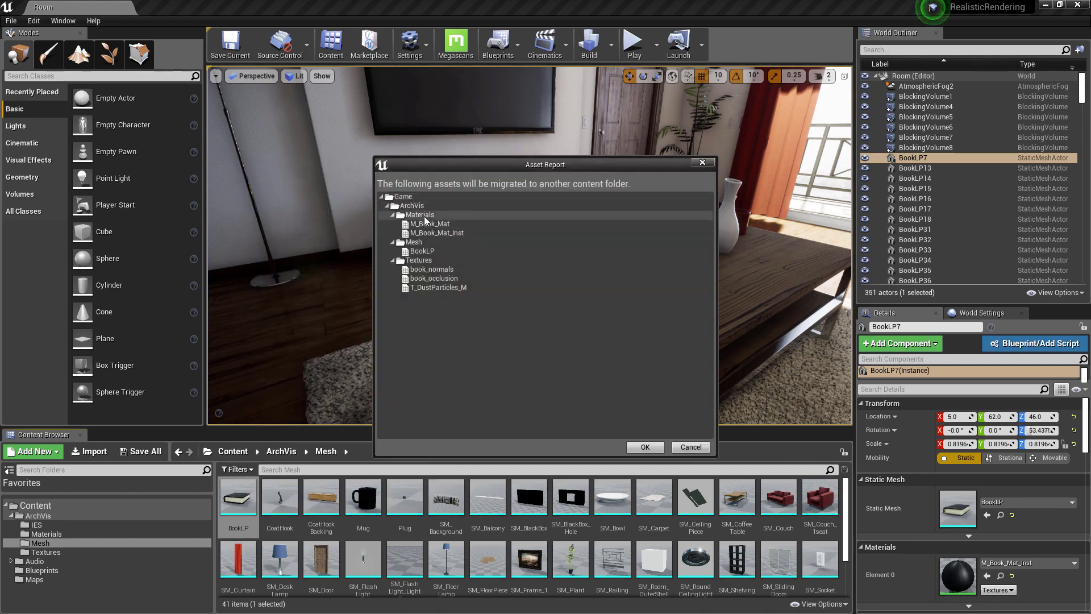
{"action": "left_click_drag", "start_coordinate": [483, 165], "coordinate": [687, 175]}
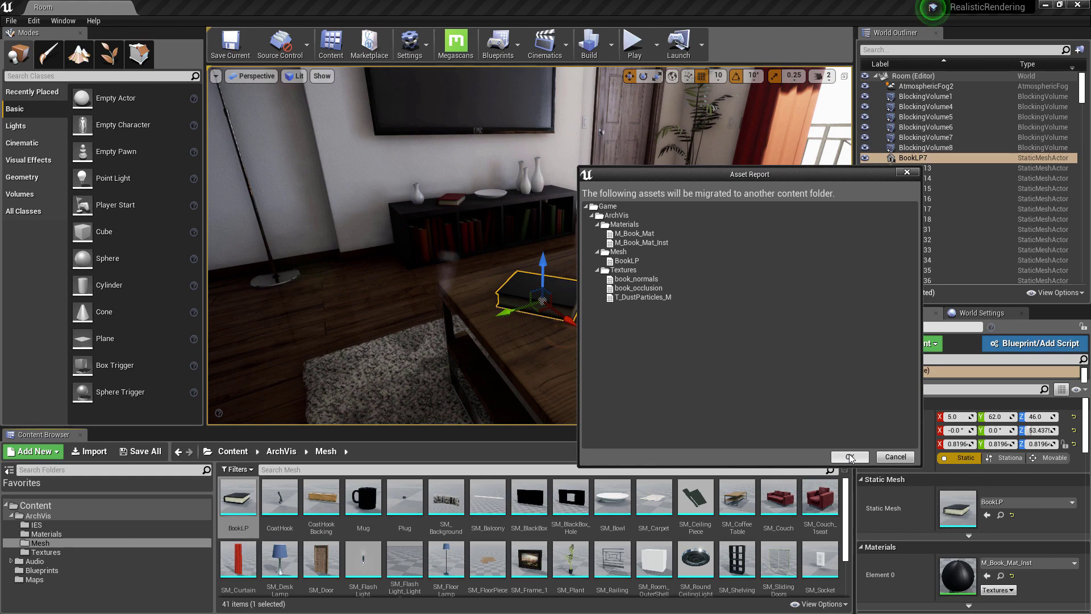
{"action": "left_click", "coordinate": [849, 457]}
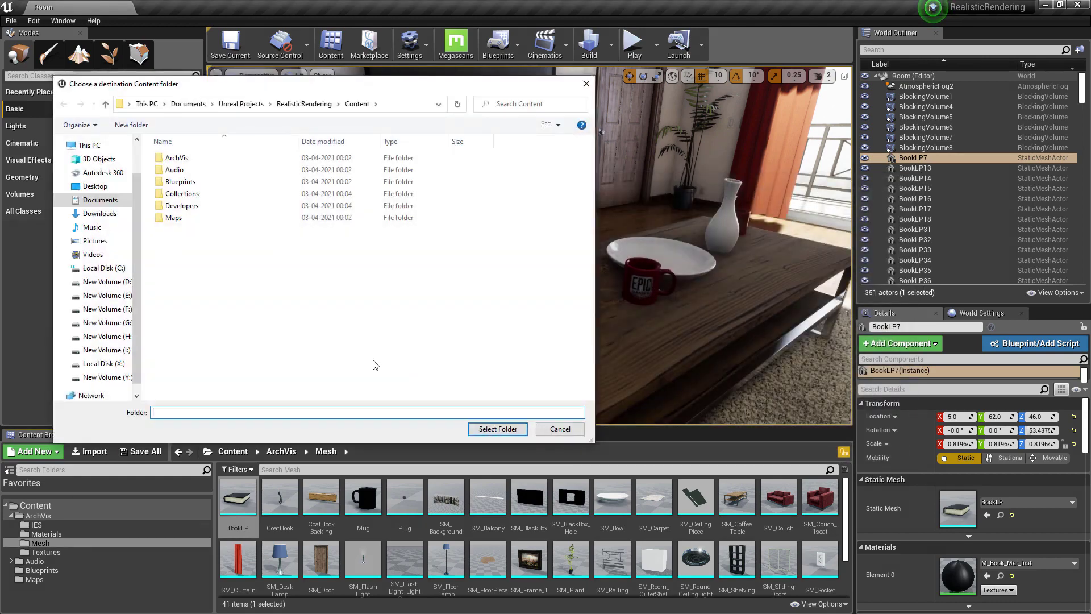
{"action": "left_click", "coordinate": [239, 104]}
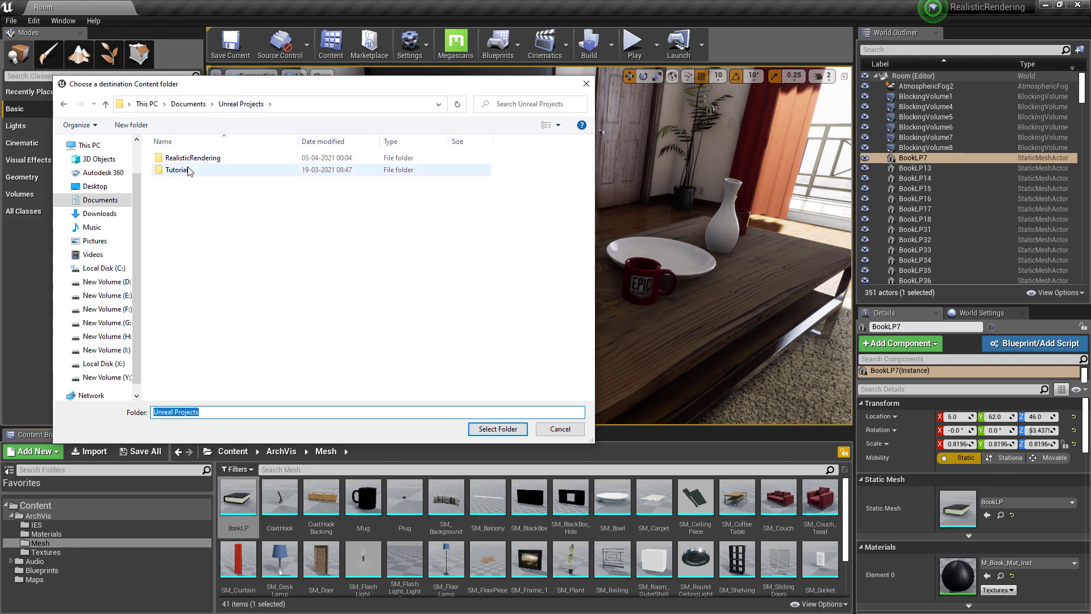
{"action": "double_click", "coordinate": [176, 170]}
{"action": "double_click", "coordinate": [184, 172]}
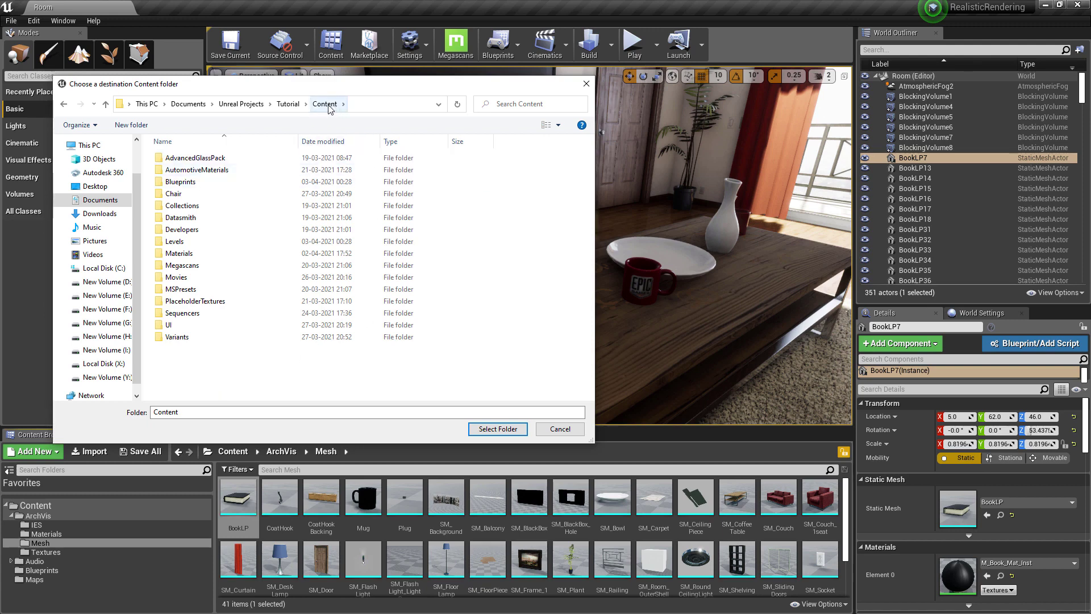
{"action": "double_click", "coordinate": [181, 181]}
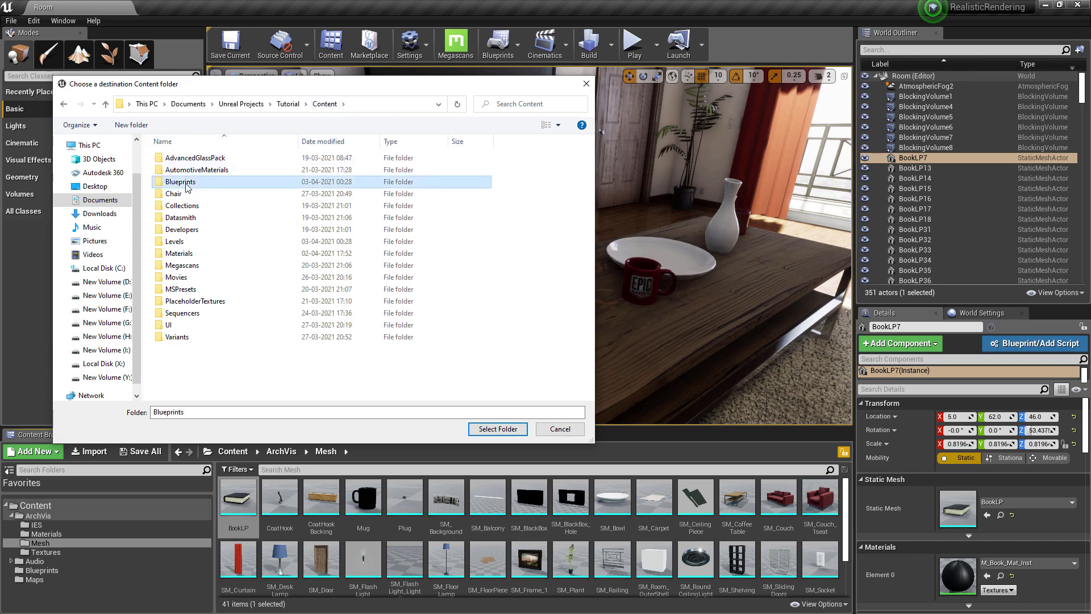
{"action": "left_click", "coordinate": [324, 104]}
{"action": "double_click", "coordinate": [182, 266]}
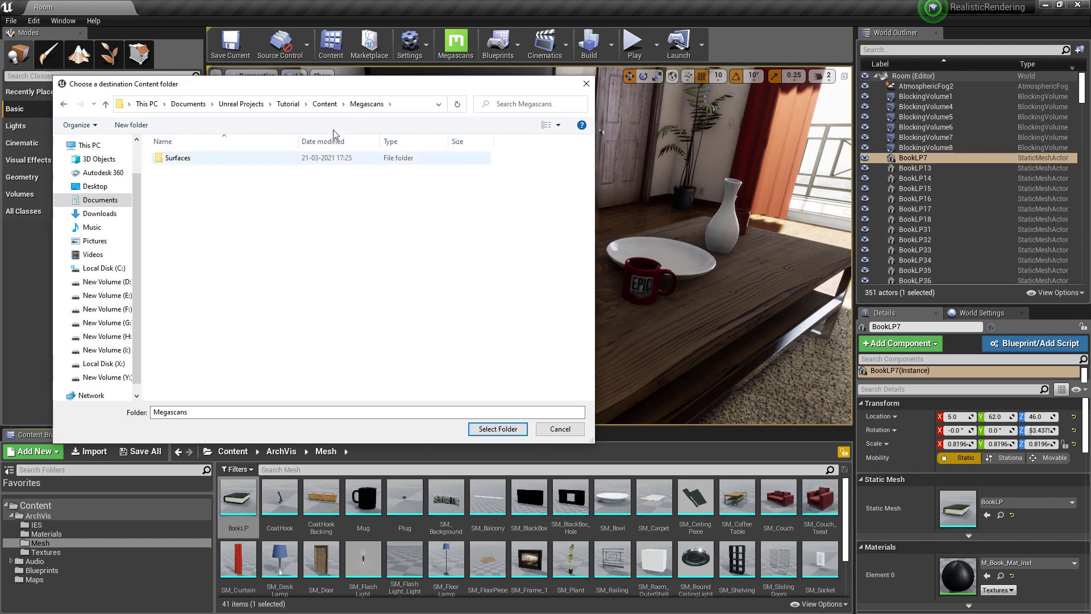
{"action": "left_click", "coordinate": [325, 104]}
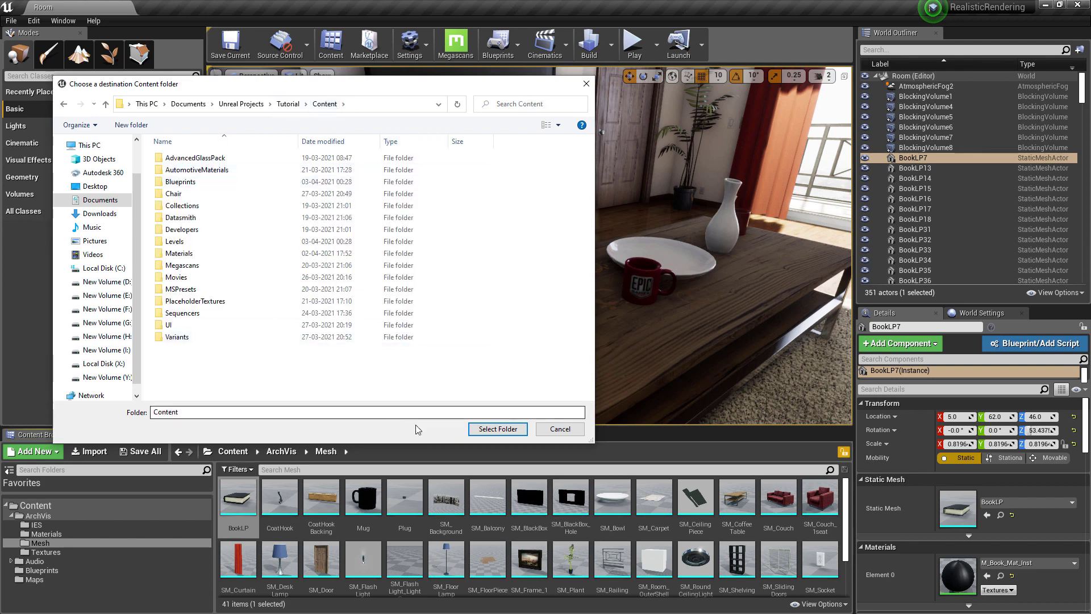
- Migrate the book assets into the Tutorial project's Content folder and open the migrated ArchVis Mesh folder in the Tutorial editor
{"action": "left_click", "coordinate": [492, 430]}
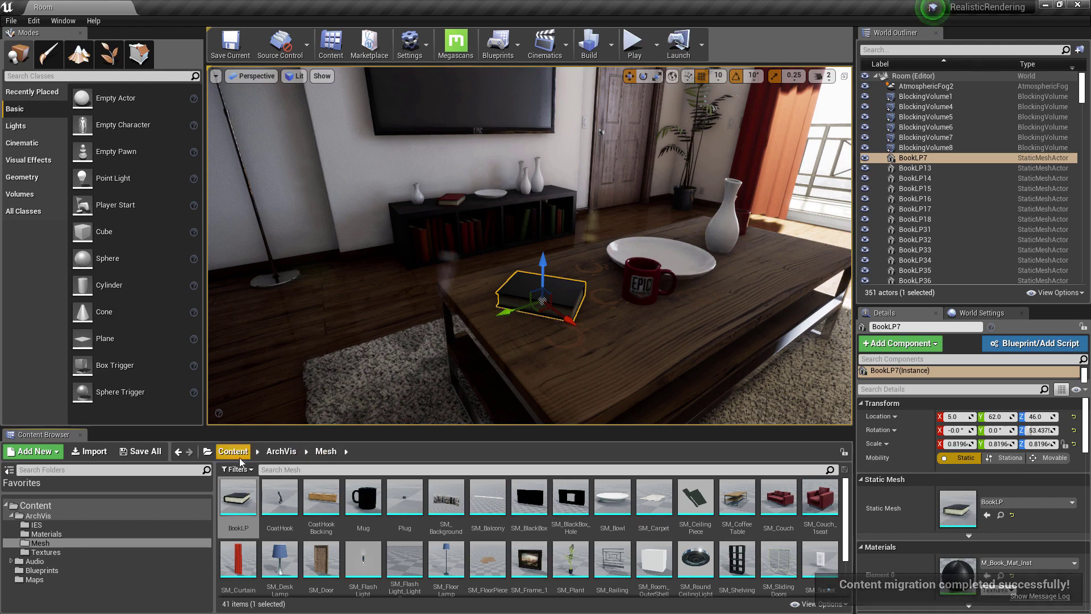
{"action": "key", "text": "alt+Tab"}
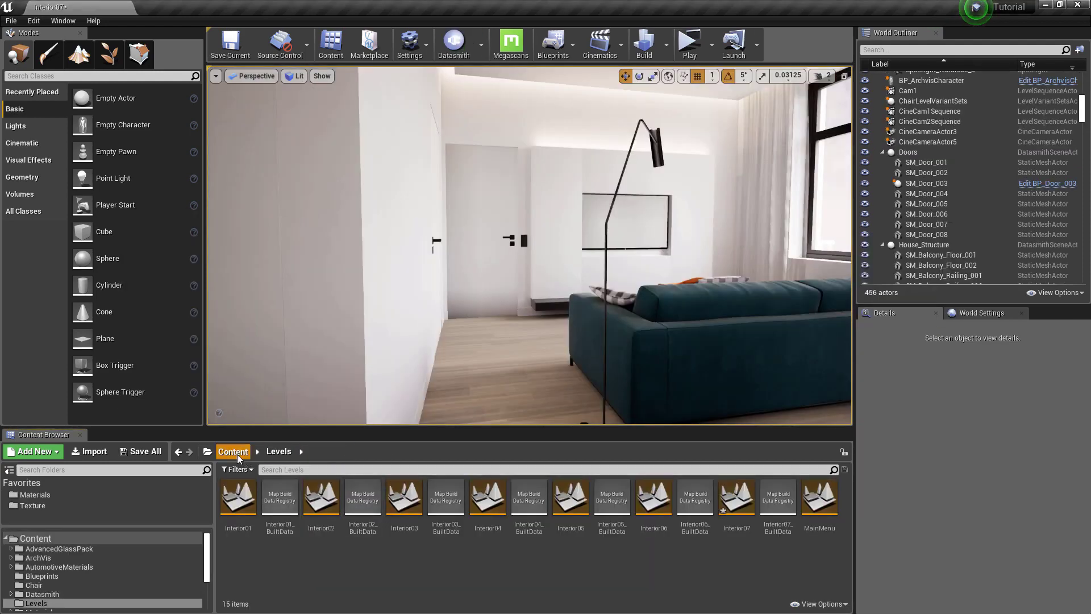
{"action": "left_click", "coordinate": [237, 454]}
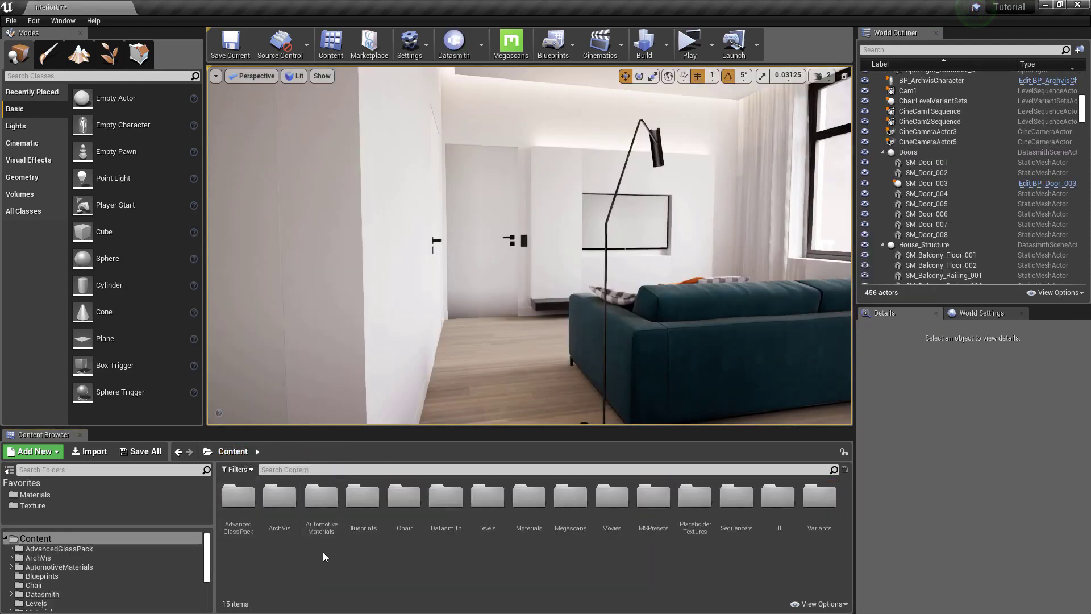
{"action": "double_click", "coordinate": [286, 507]}
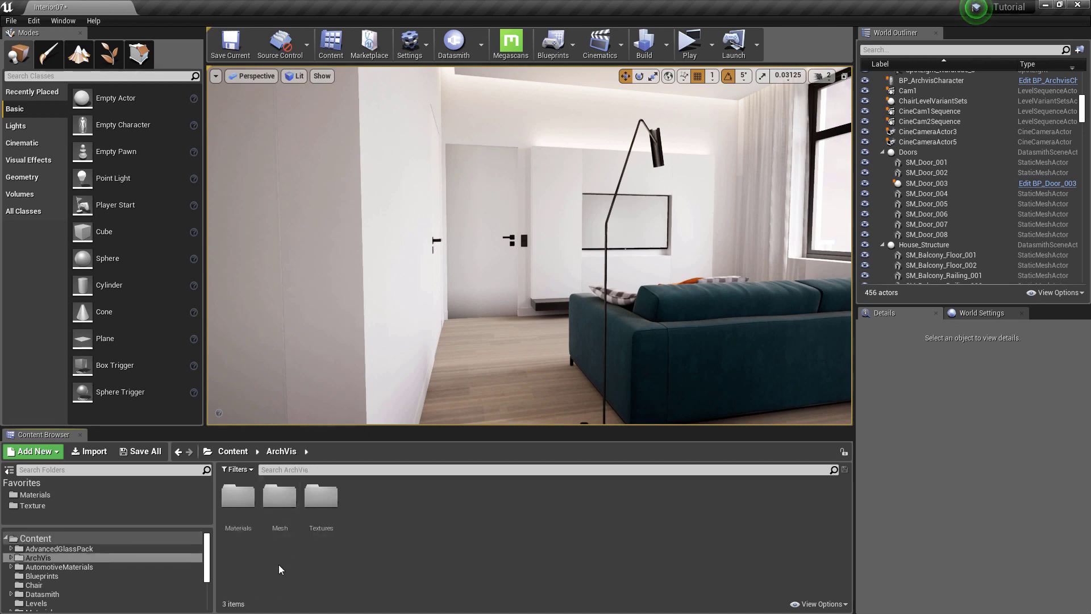
{"action": "left_click", "coordinate": [275, 504]}
{"action": "double_click", "coordinate": [275, 504]}
- Place the BookLP mesh on the kitchen island's countertop at about X -258, Y 21, Z 92, and view it up close
{"action": "left_click", "coordinate": [242, 510]}
{"action": "right_click_drag", "start_coordinate": [587, 220], "coordinate": [362, 352]}
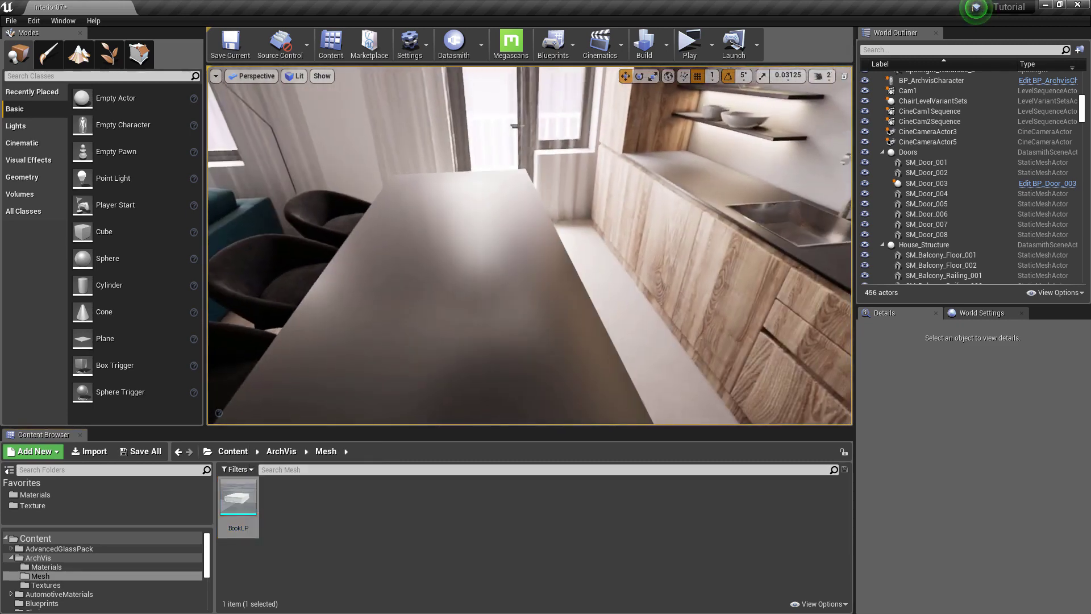
{"action": "left_click_drag", "start_coordinate": [238, 503], "coordinate": [379, 358]}
{"action": "right_click_drag", "start_coordinate": [380, 358], "coordinate": [716, 302]}
{"action": "right_click_drag", "start_coordinate": [424, 336], "coordinate": [436, 331]}
{"action": "right_click_drag", "start_coordinate": [530, 246], "coordinate": [330, 255]}
{"action": "scroll", "coordinate": [923, 136], "scroll_direction": "up", "scroll_amount": 3}
{"action": "right_click_drag", "start_coordinate": [633, 244], "coordinate": [617, 280]}
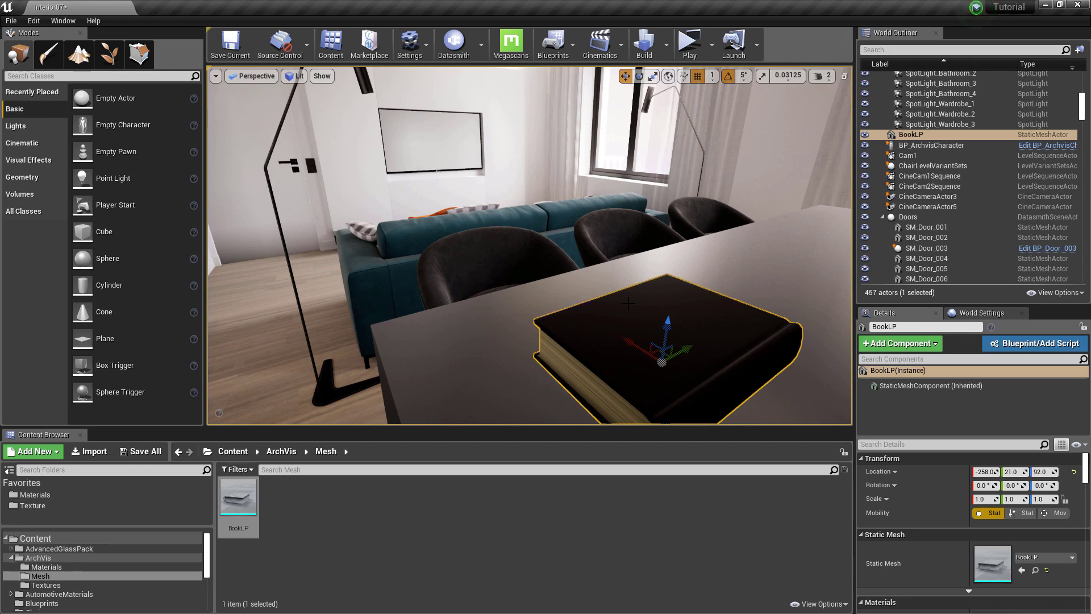
- Delete the placed book from the level and the ArchVis folder with its assets from the Tutorial project
{"action": "key", "text": "Delete"}
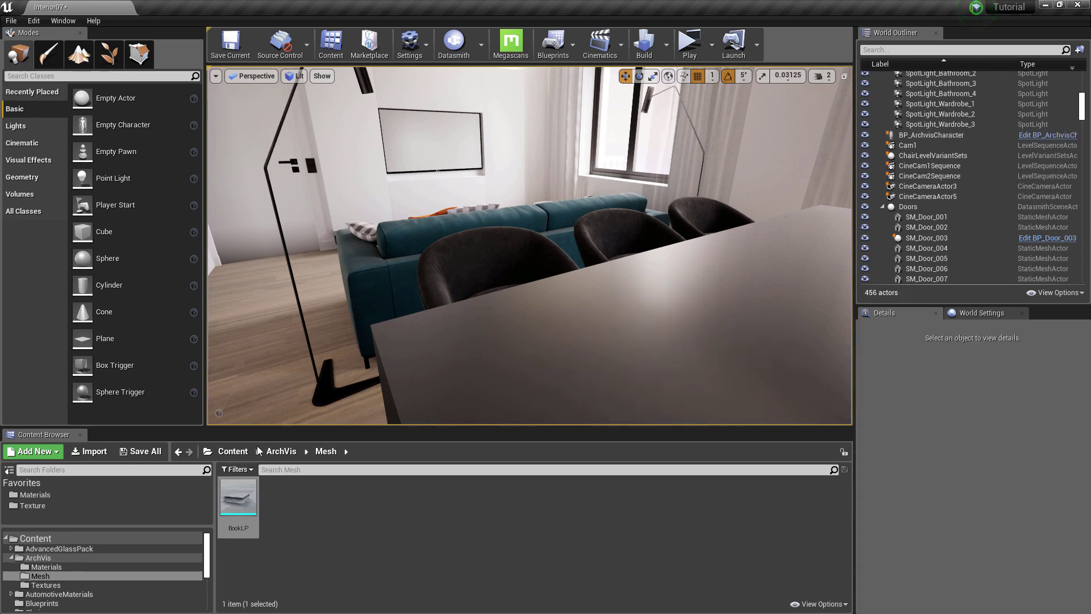
{"action": "left_click", "coordinate": [233, 450]}
{"action": "left_click", "coordinate": [282, 499]}
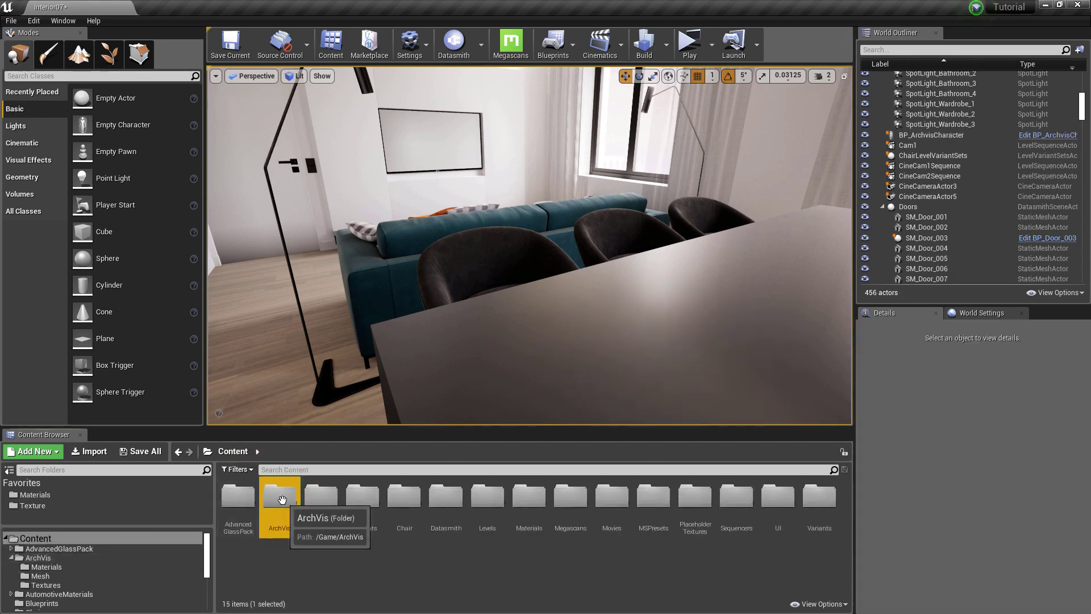
{"action": "key", "text": "Delete"}
{"action": "left_click", "coordinate": [318, 523]}
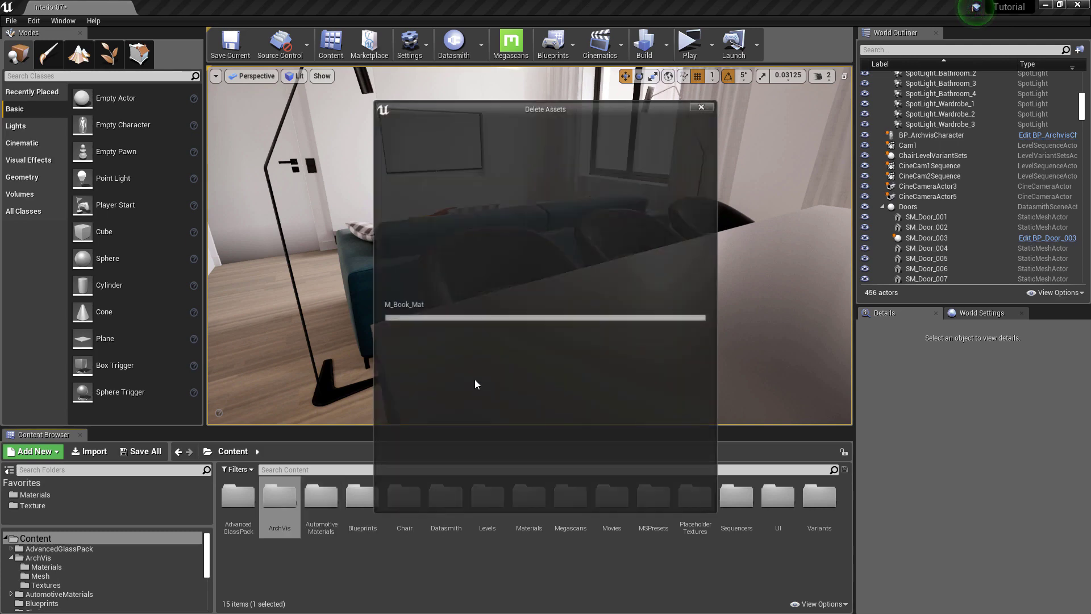
{"action": "left_click", "coordinate": [482, 489]}
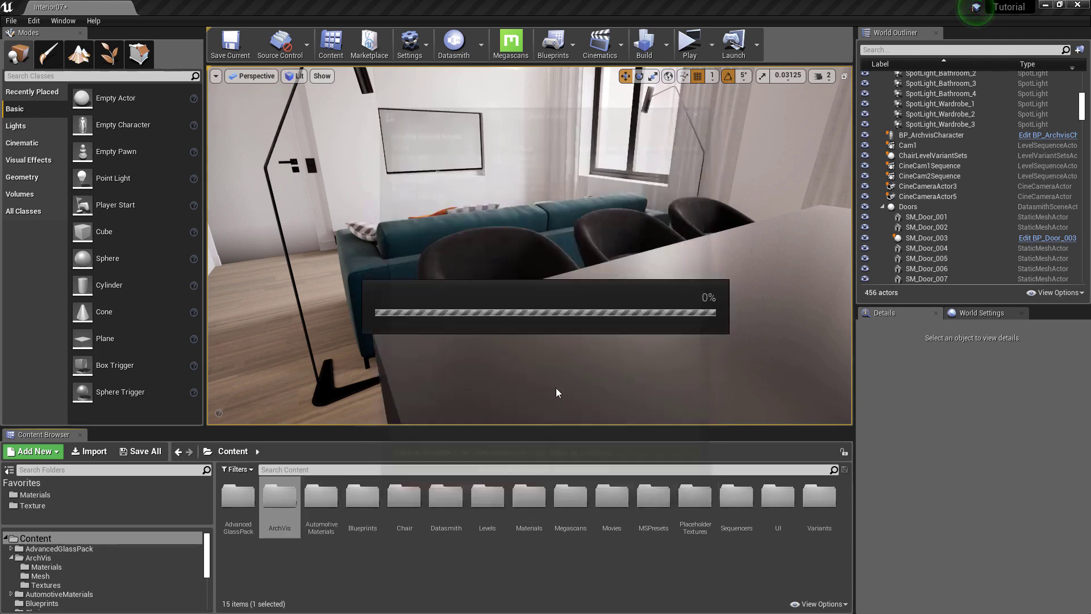
{"action": "key", "text": "alt+Tab"}
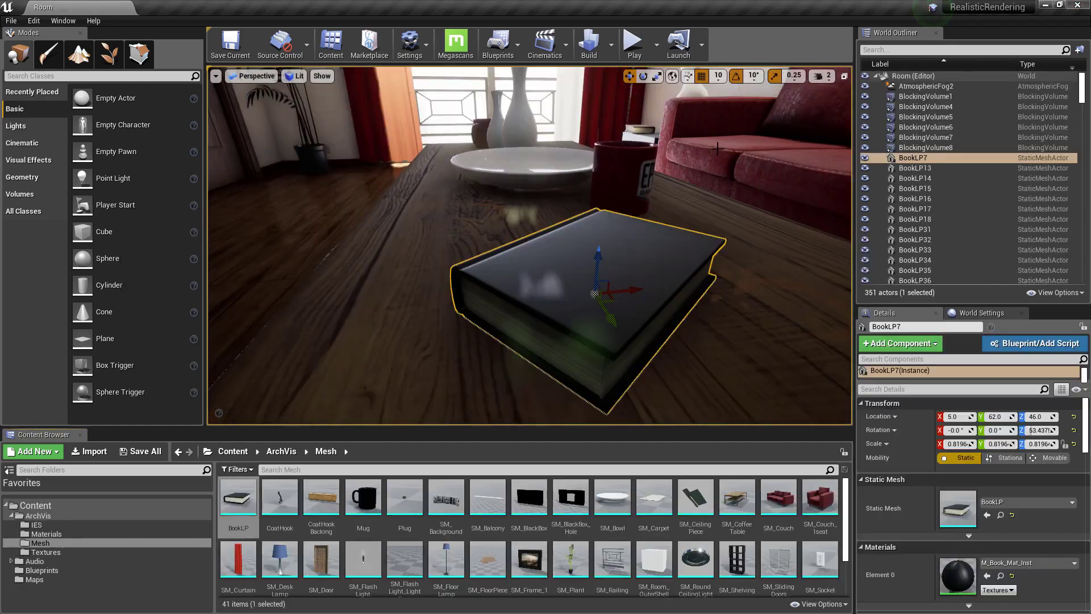
{"action": "key", "text": "alt+Tab"}
{"action": "key", "text": "s"}
{"action": "right_click_drag", "start_coordinate": [529, 245], "coordinate": [527, 214]}
{"action": "key", "text": "a"}
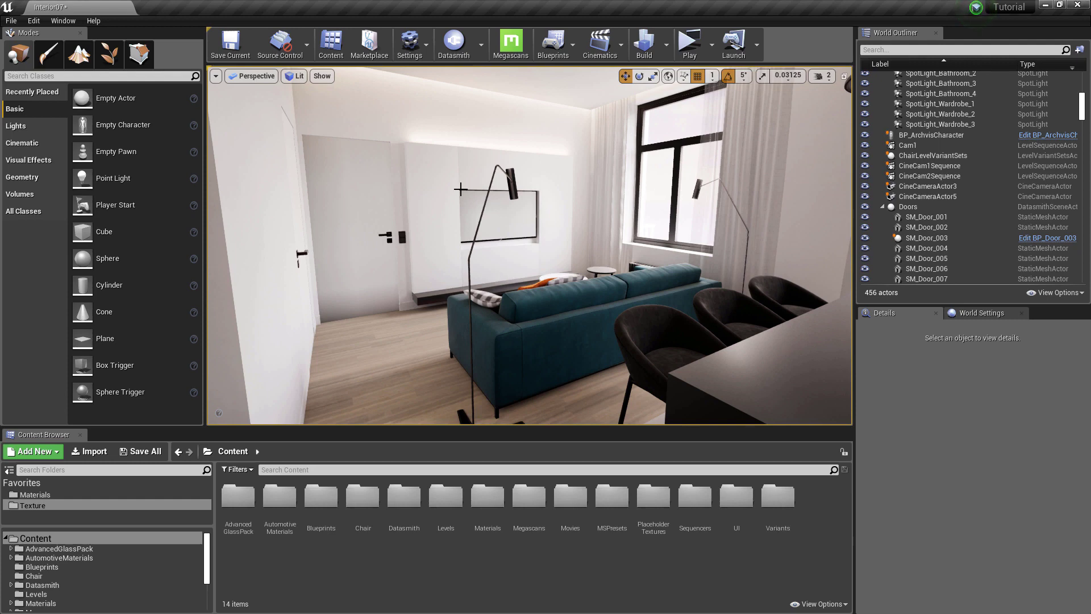
- Open the project settings for Maps & Modes
{"action": "left_click", "coordinate": [424, 47]}
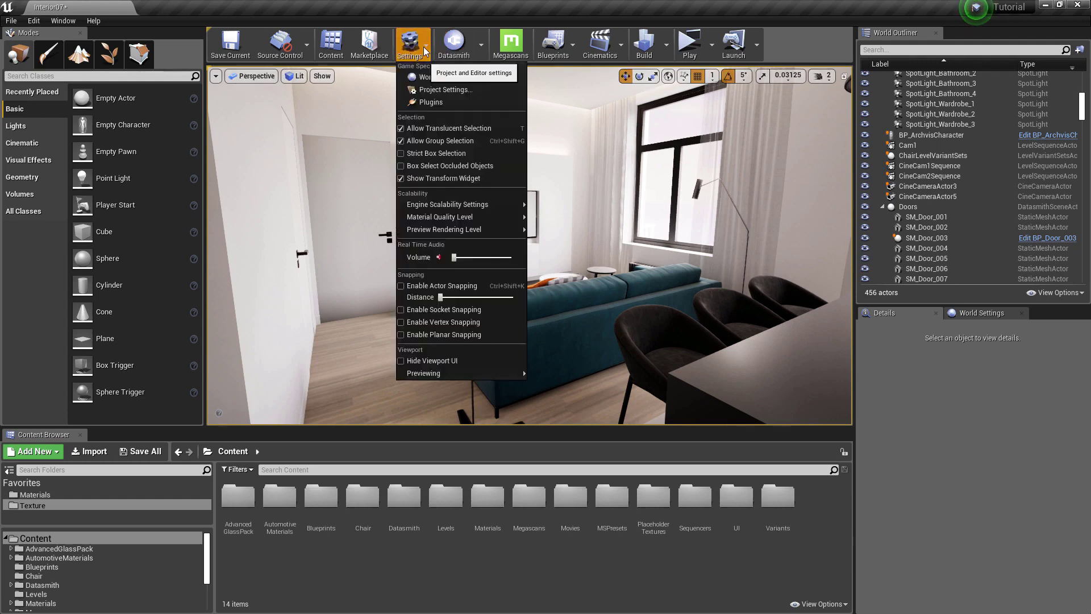
{"action": "left_click", "coordinate": [437, 89]}
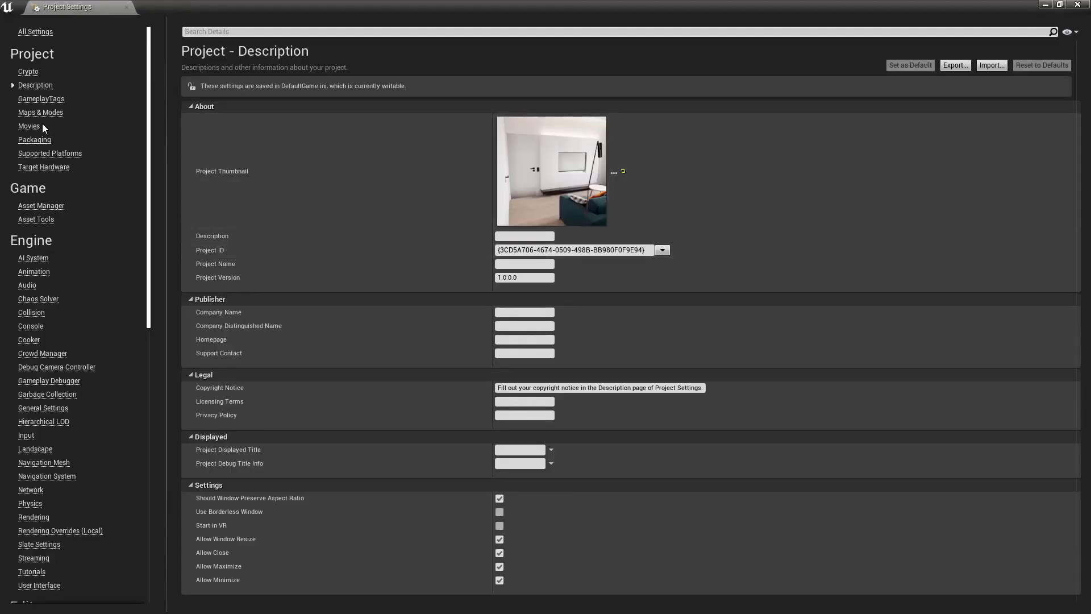
{"action": "left_click", "coordinate": [48, 114]}
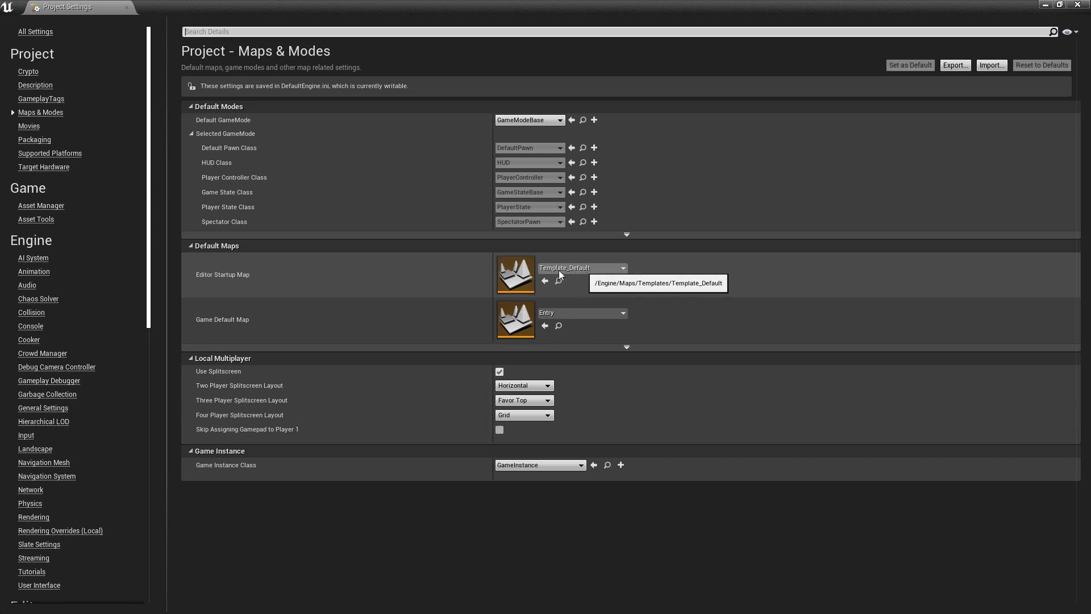
- Look through the levels available for the Editor Startup Map without choosing one
{"action": "left_click", "coordinate": [599, 268]}
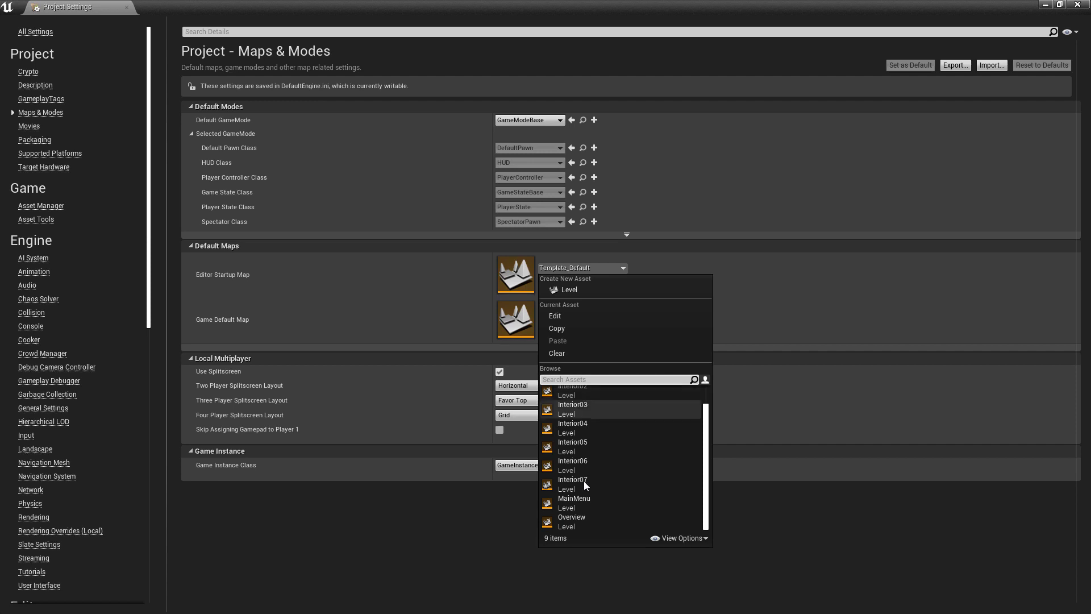
{"action": "scroll", "coordinate": [585, 417], "scroll_direction": "down", "scroll_amount": 1}
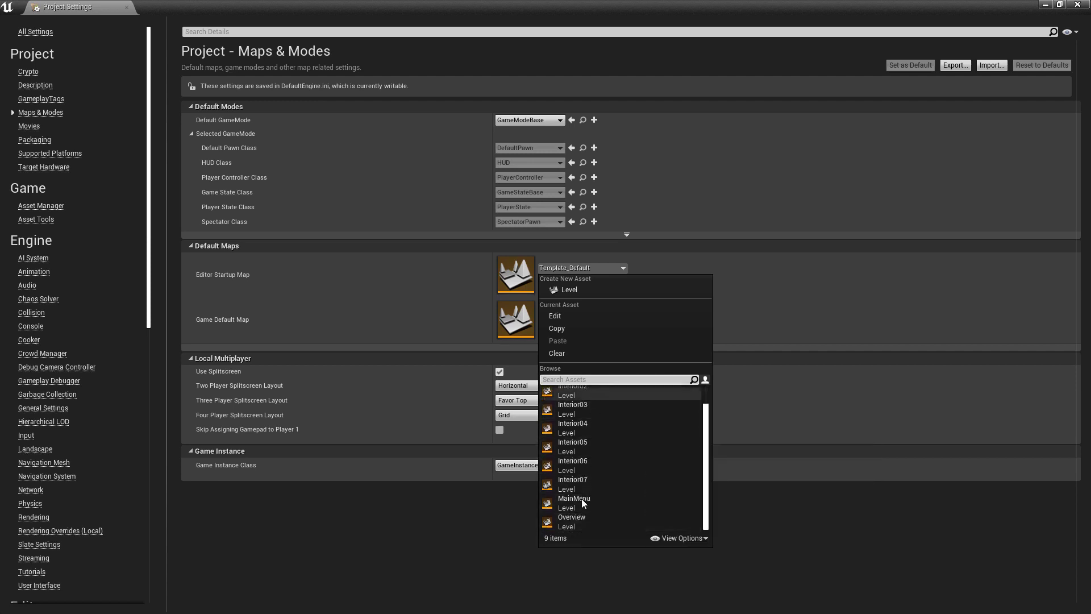
{"action": "scroll", "coordinate": [578, 510], "scroll_direction": "up", "scroll_amount": 1}
{"action": "left_click", "coordinate": [516, 540]}
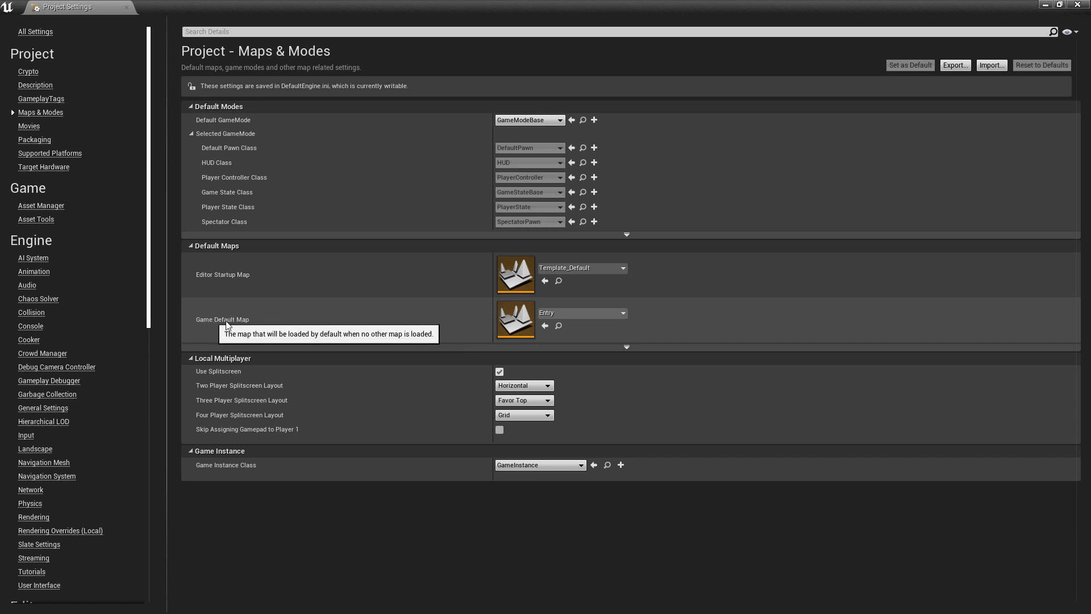
- Set the Game Default Map to MainMenu and close the project settings
{"action": "left_click", "coordinate": [569, 312]}
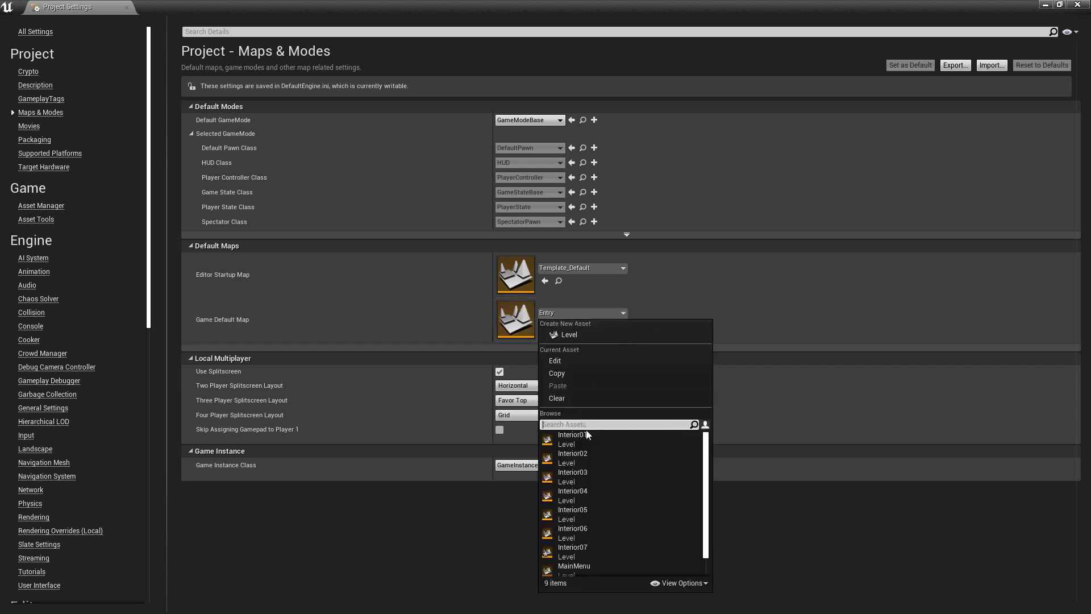
{"action": "scroll", "coordinate": [586, 432], "scroll_direction": "down", "scroll_amount": 1}
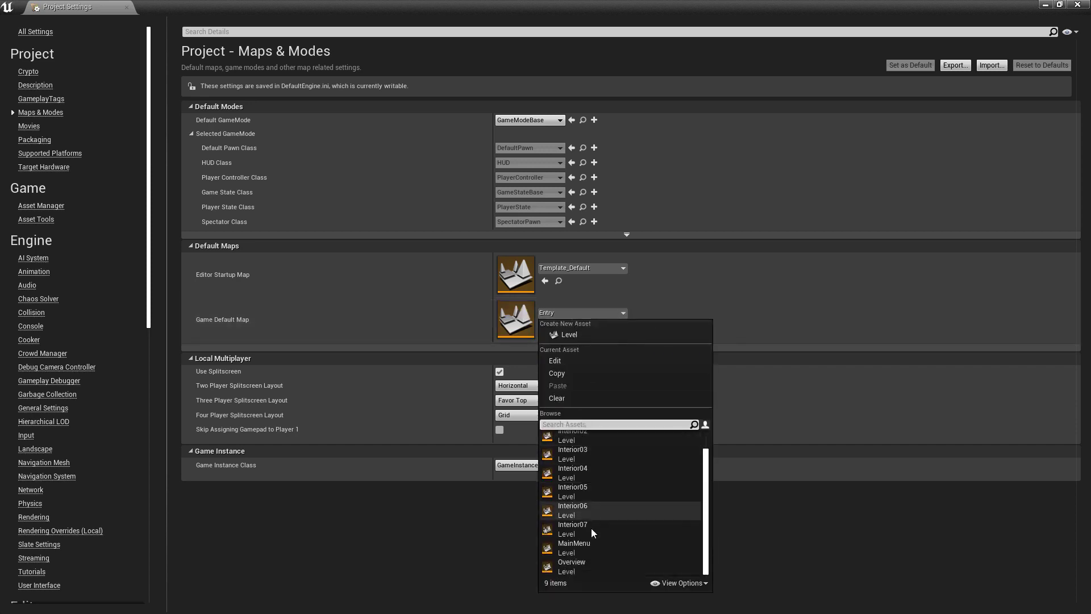
{"action": "left_click", "coordinate": [586, 550]}
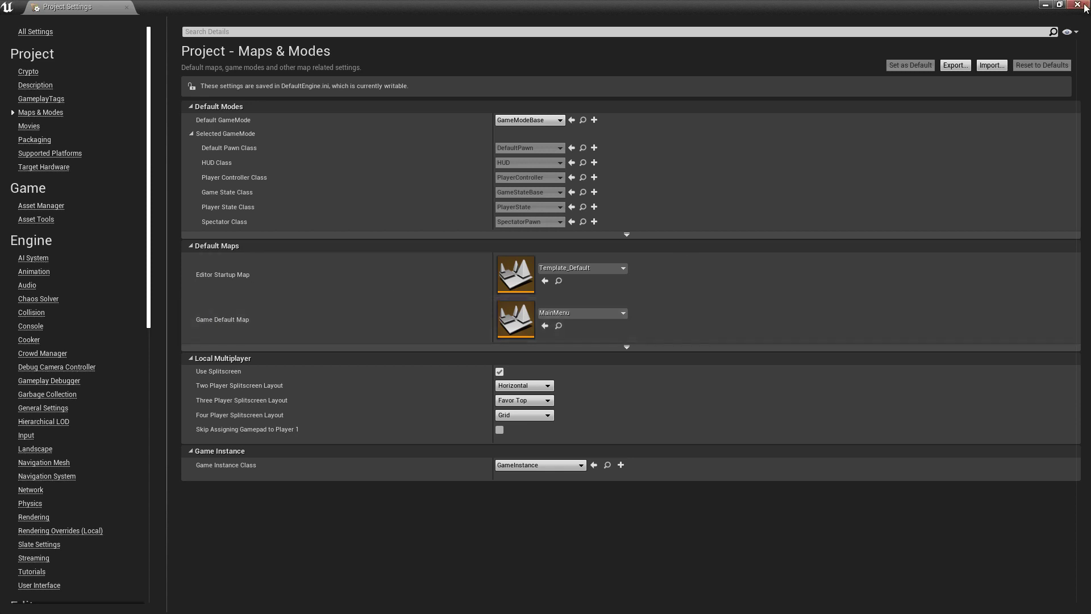
{"action": "left_click", "coordinate": [1083, 6]}
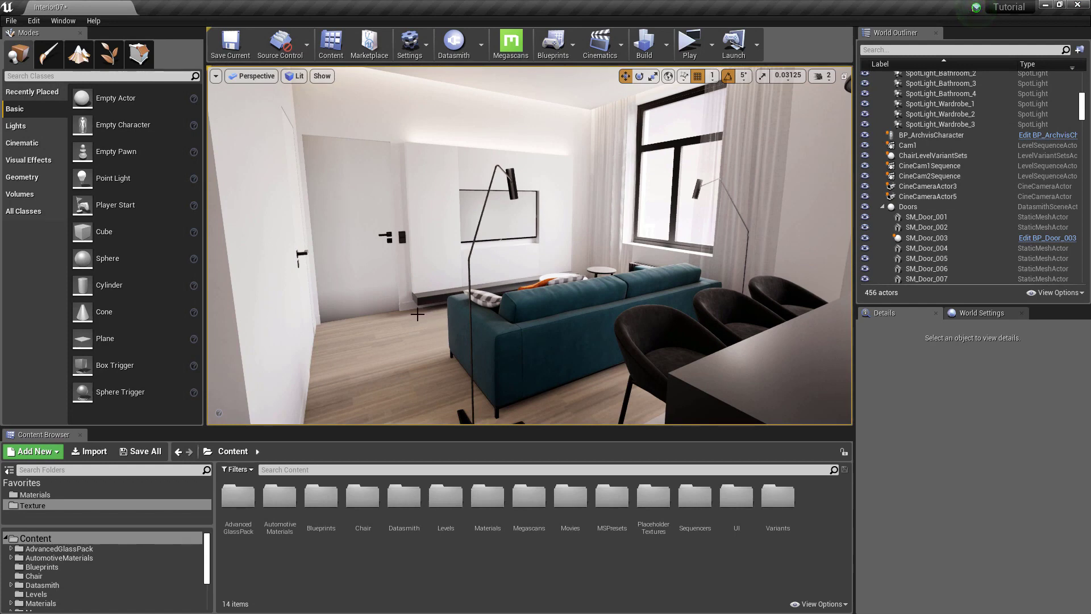
{"action": "left_click", "coordinate": [10, 20]}
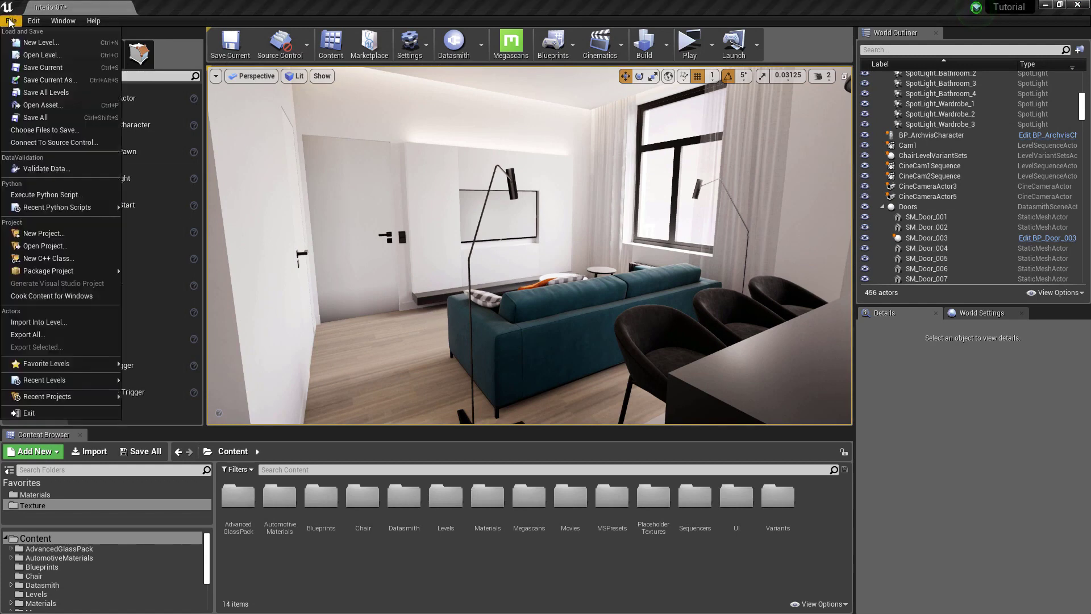
{"action": "mouse_move", "coordinate": [74, 269]}
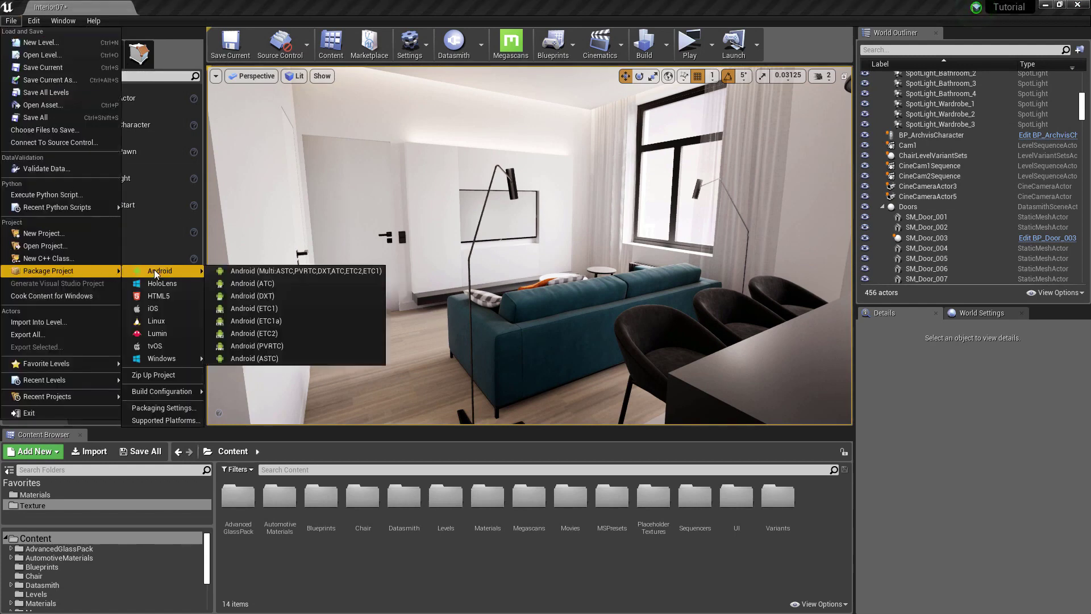
{"action": "mouse_move", "coordinate": [166, 358]}
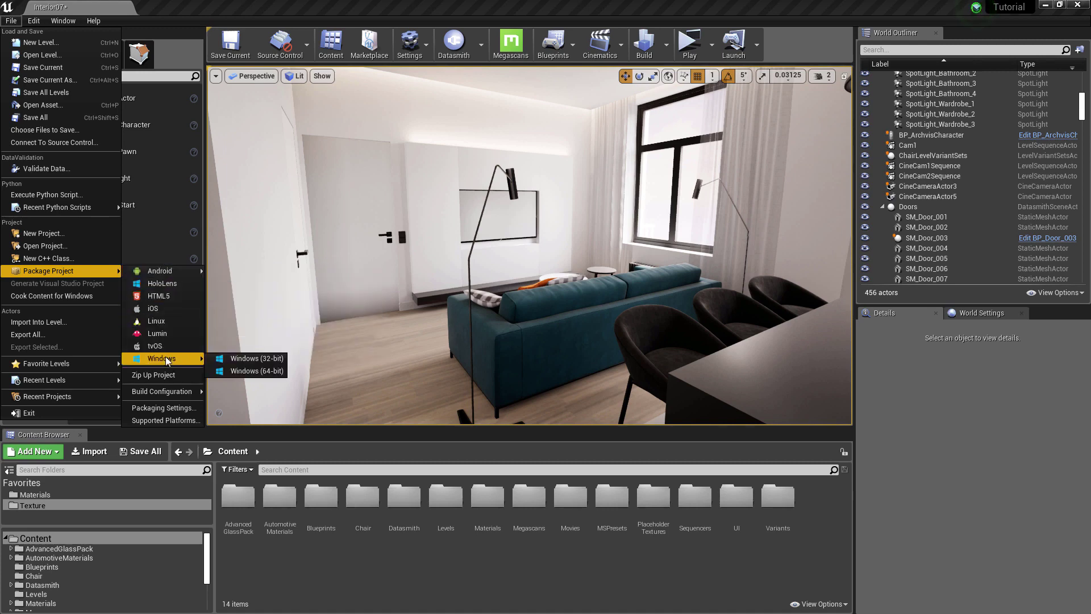
{"action": "left_click", "coordinate": [427, 6]}
- Find the compression options in the project settings, enable Create compressed cooked packages, and close the settings
{"action": "left_click", "coordinate": [426, 41]}
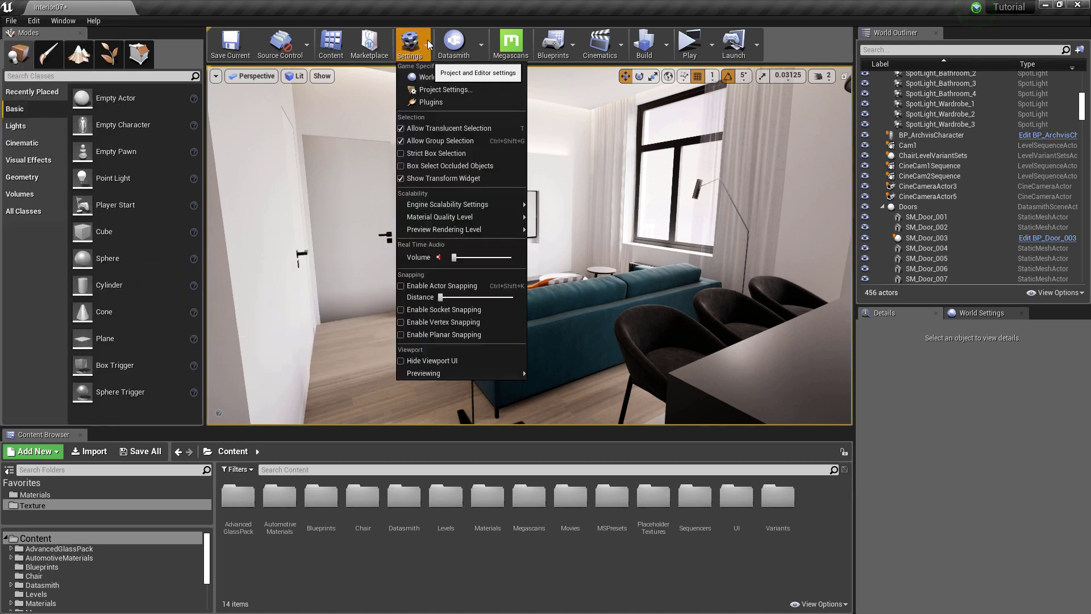
{"action": "left_click", "coordinate": [446, 89]}
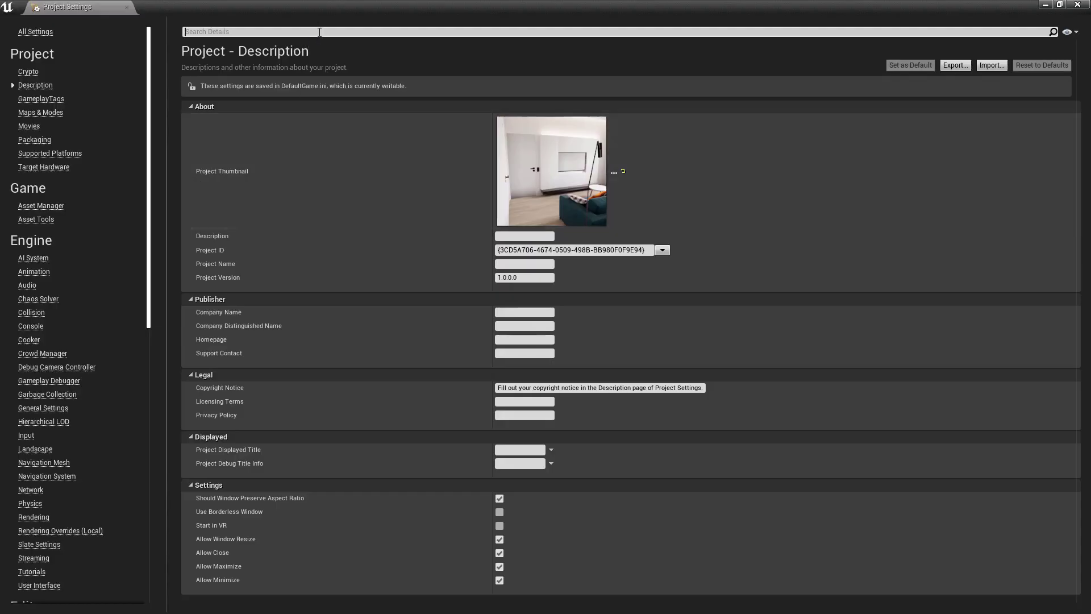
{"action": "type", "text": "compress"}
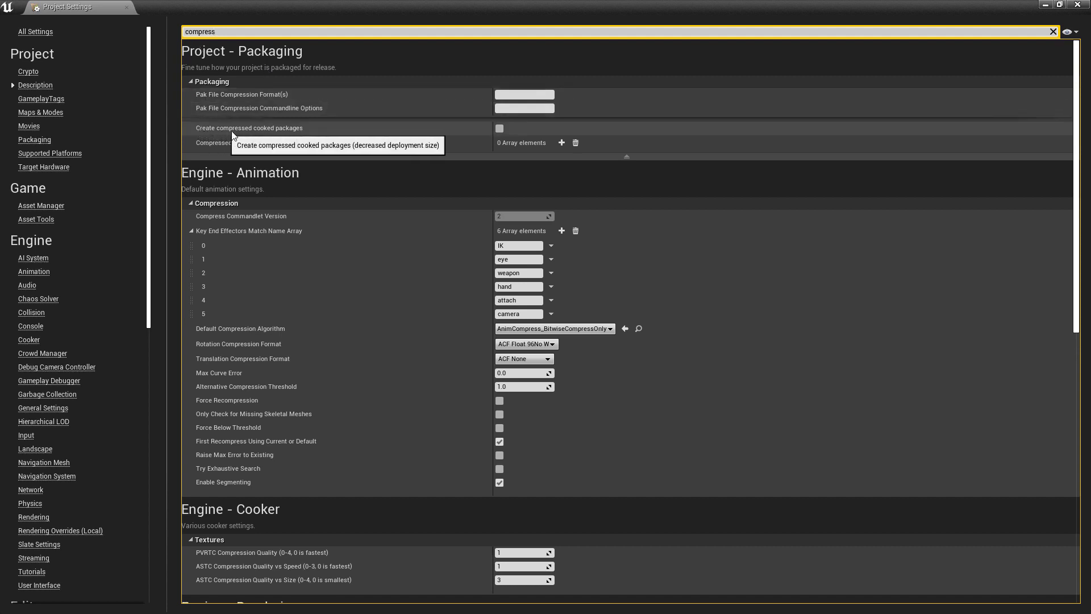
{"action": "left_click", "coordinate": [500, 129]}
{"action": "left_click", "coordinate": [1054, 32]}
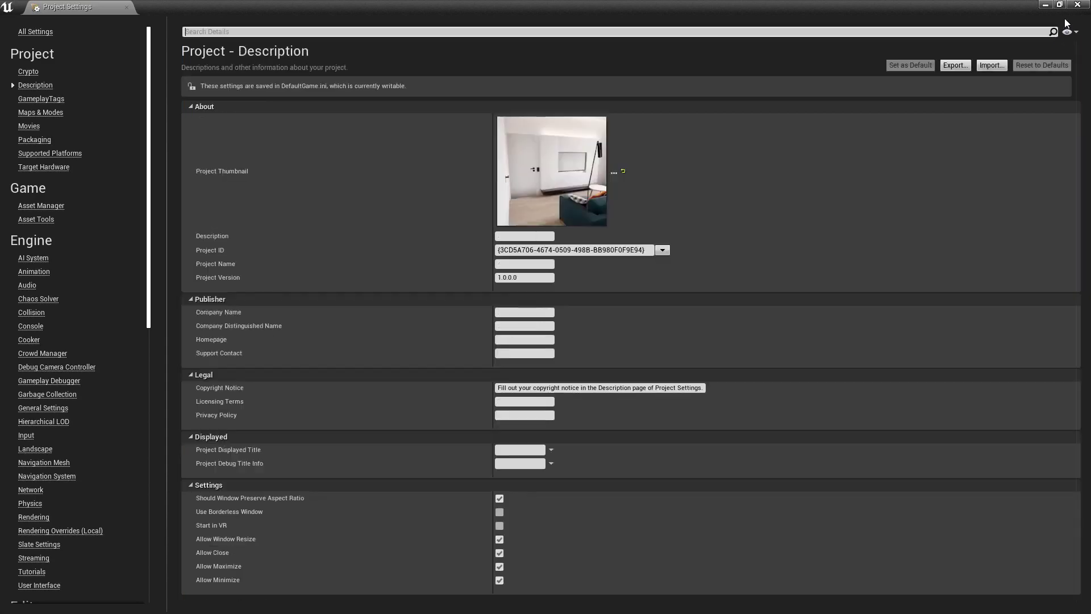
{"action": "left_click", "coordinate": [1077, 4]}
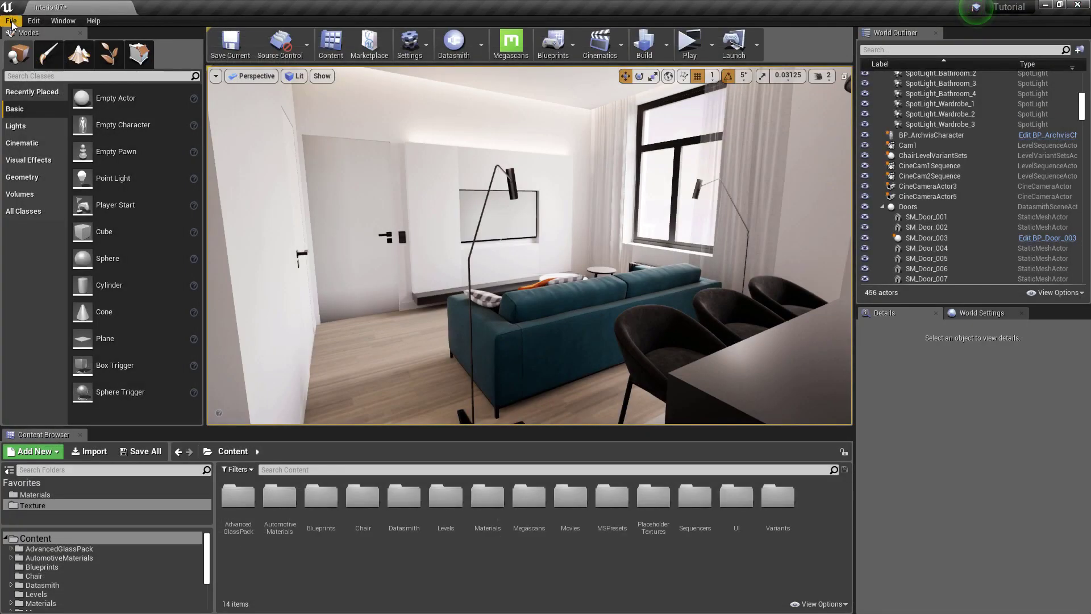
- Start packaging the project for Windows (64-bit)
{"action": "left_click", "coordinate": [12, 21]}
{"action": "mouse_move", "coordinate": [94, 271]}
{"action": "mouse_move", "coordinate": [191, 274]}
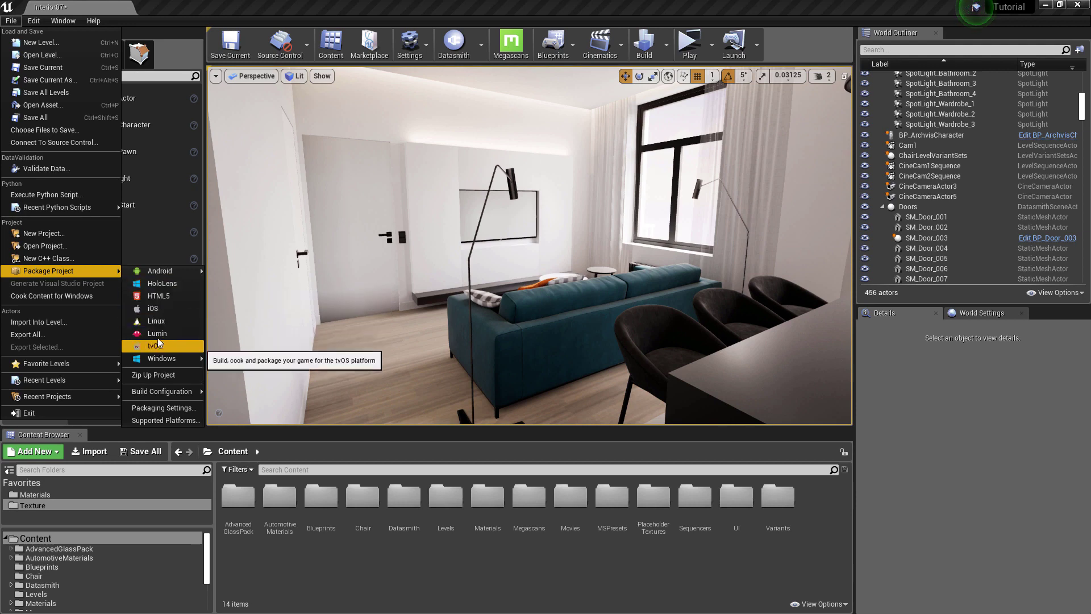
{"action": "mouse_move", "coordinate": [172, 362]}
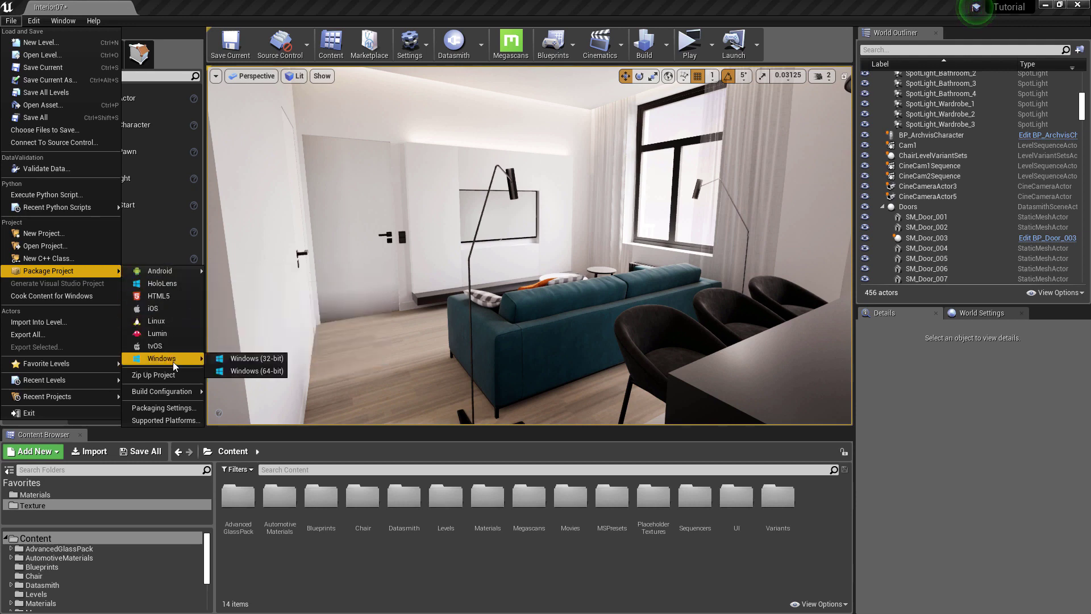
{"action": "left_click", "coordinate": [254, 372]}
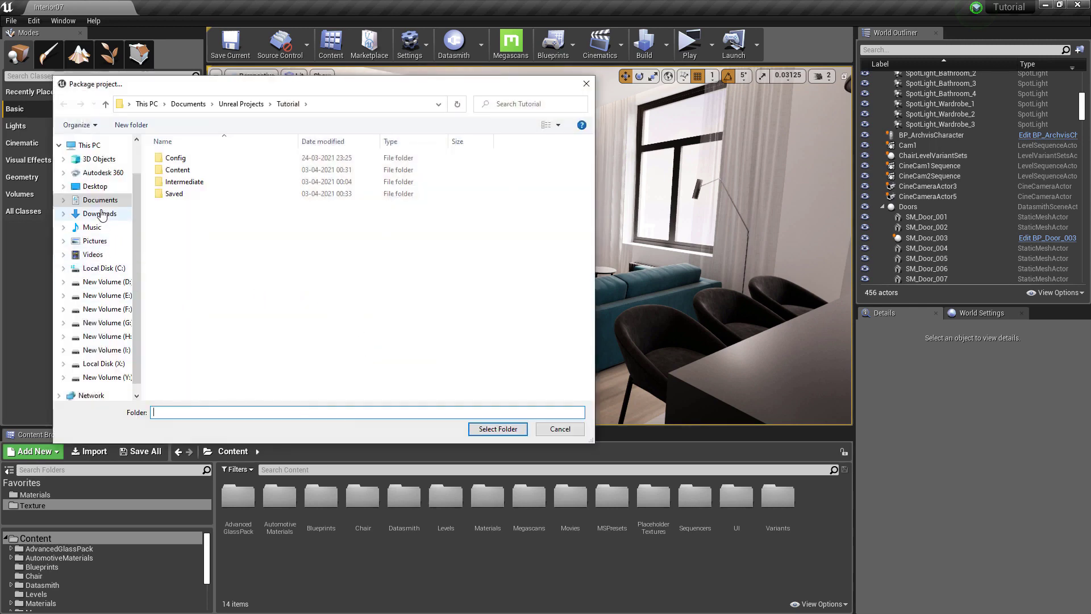
- Create a folder named Package on the Desktop and choose it as the destination for the packaged project
{"action": "left_click", "coordinate": [95, 187]}
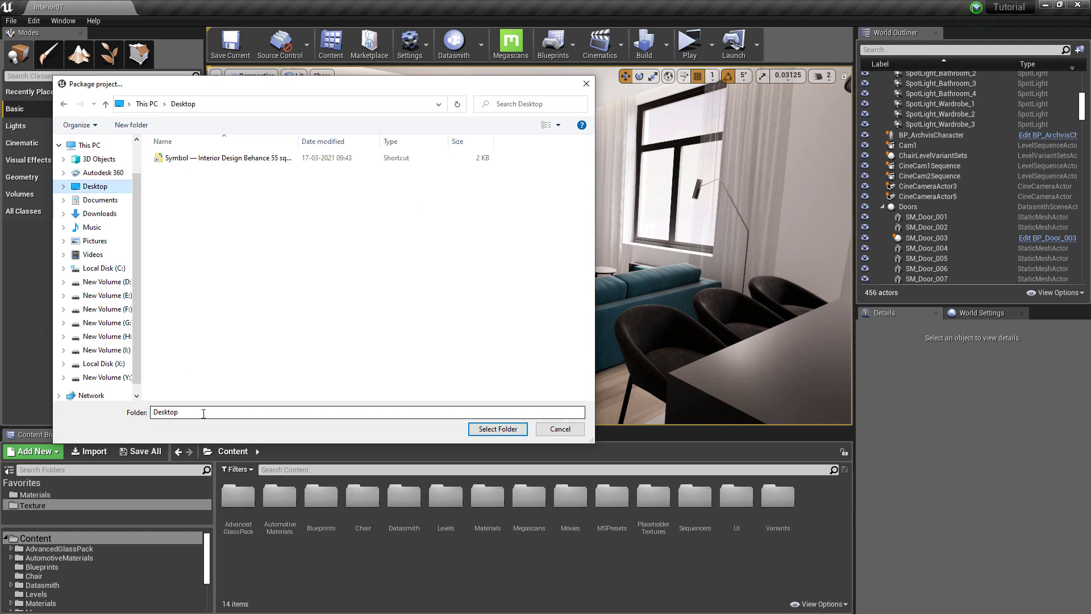
{"action": "right_click", "coordinate": [271, 257]}
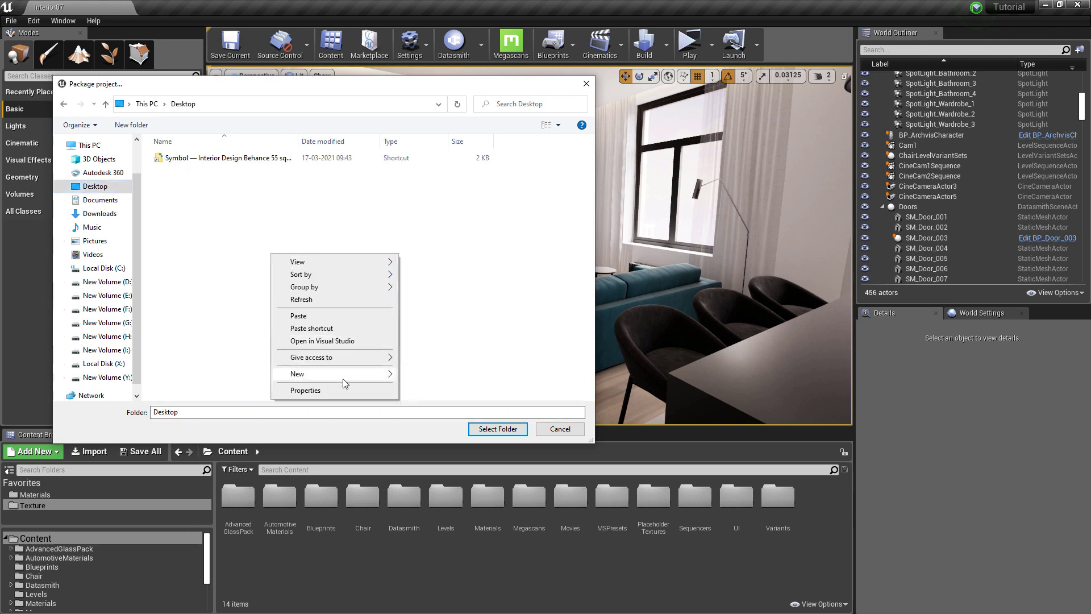
{"action": "mouse_move", "coordinate": [348, 378]}
{"action": "left_click", "coordinate": [423, 376]}
{"action": "type", "text": "P"}
{"action": "key", "text": "Return"}
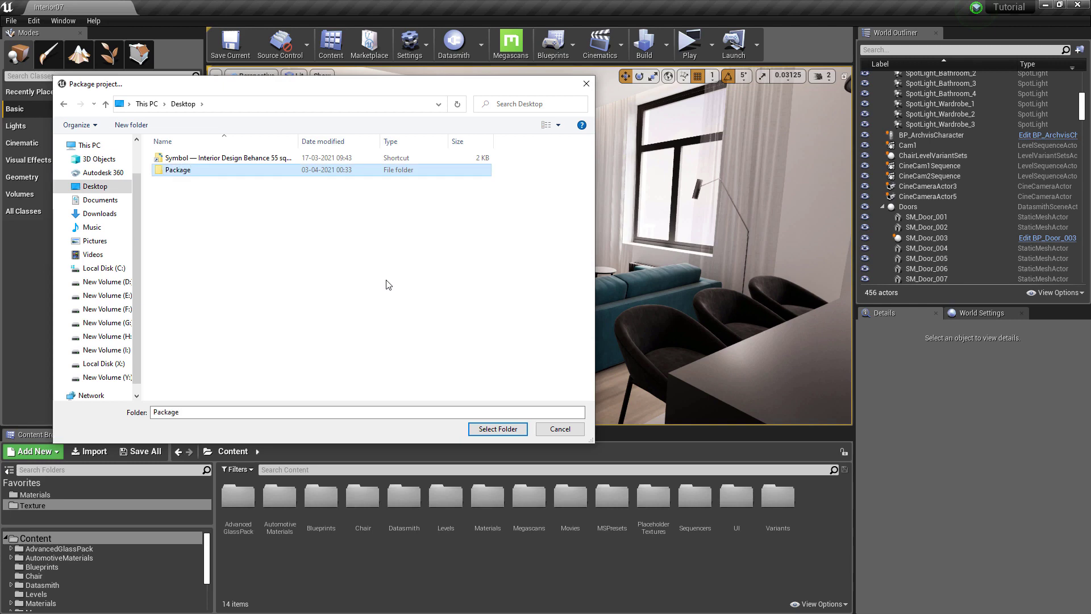
{"action": "key", "text": "Return"}
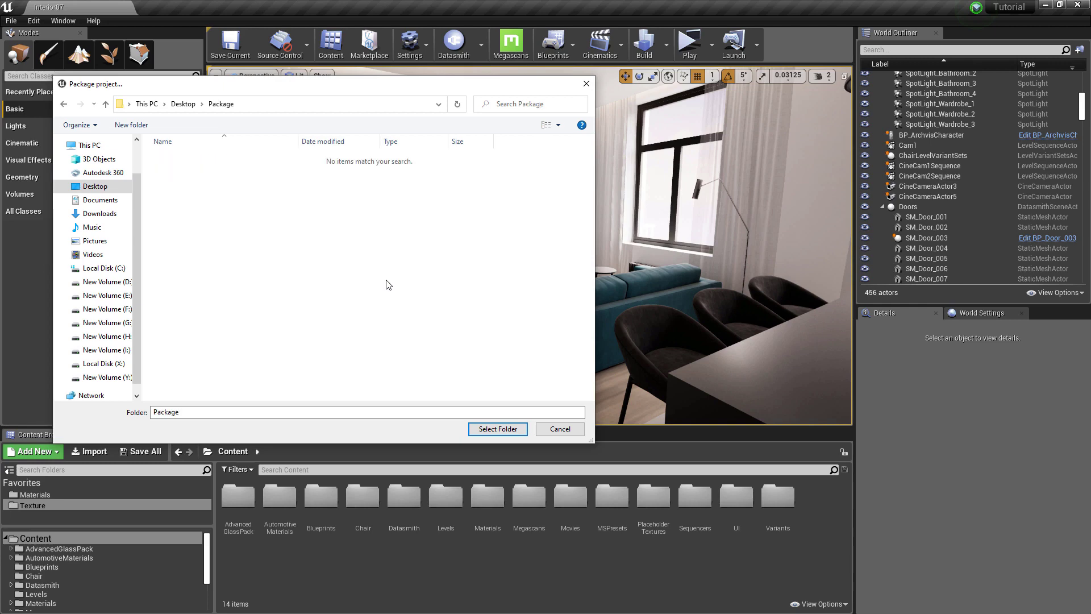
{"action": "left_click", "coordinate": [494, 429]}
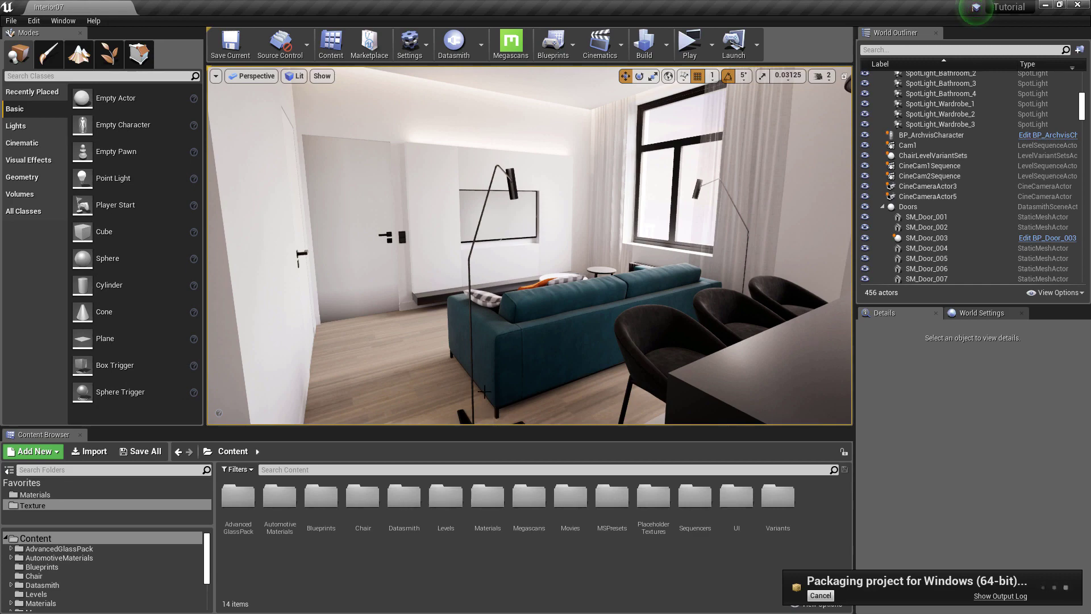
- Show the packaging output log and allow UE4Editor through the Windows Defender Firewall on public networks
{"action": "left_click", "coordinate": [1001, 598]}
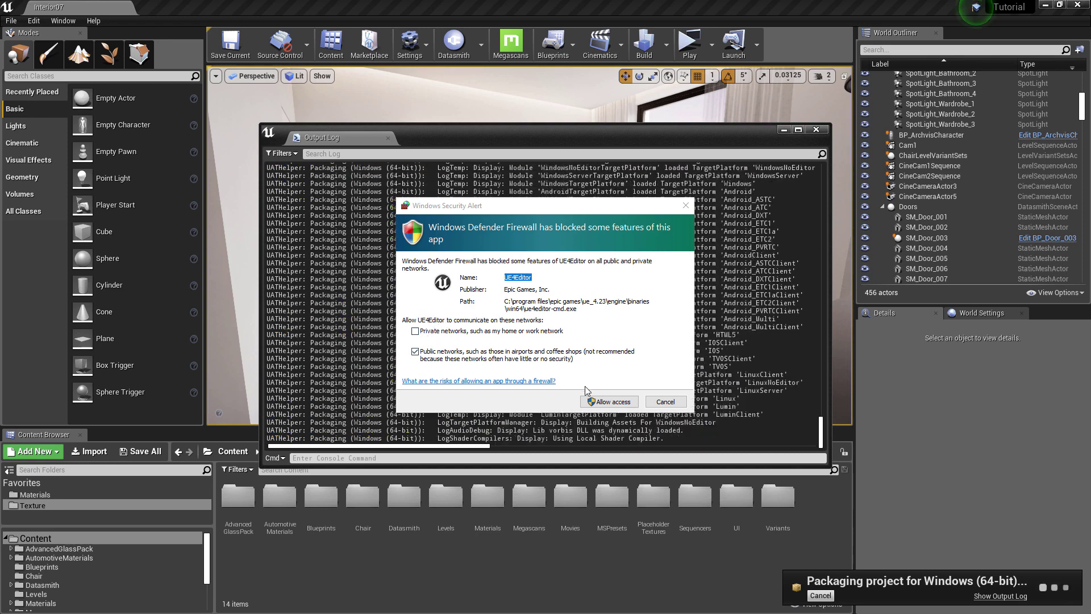
{"action": "left_click", "coordinate": [597, 404]}
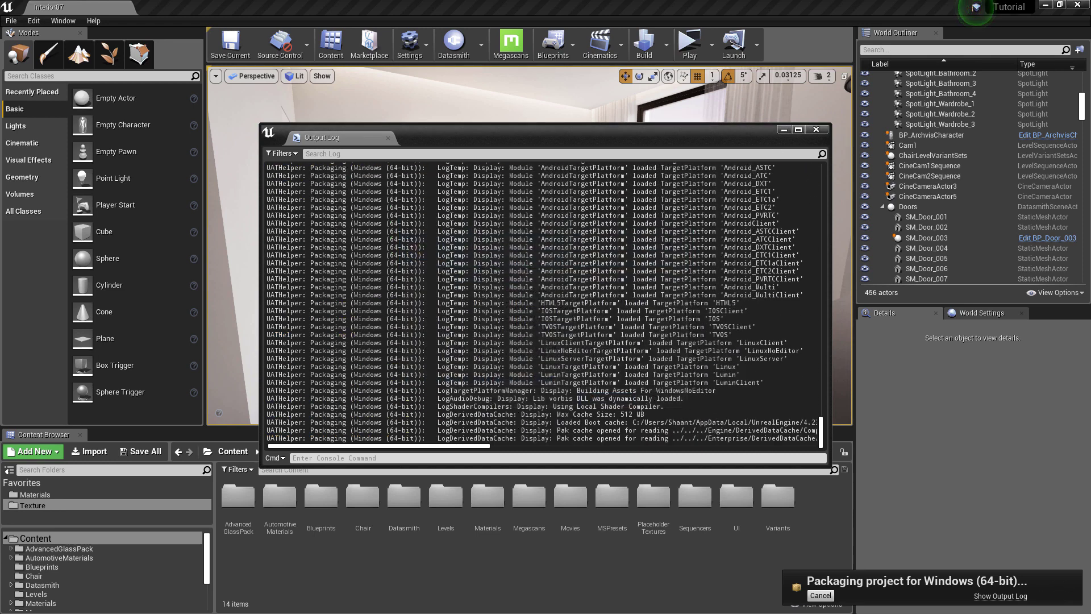
- Examine the packaging messages in the resized output log until the build ends, and close the log
{"action": "left_click_drag", "start_coordinate": [822, 432], "coordinate": [829, 166]}
{"action": "scroll", "coordinate": [477, 318], "scroll_direction": "down", "scroll_amount": 20}
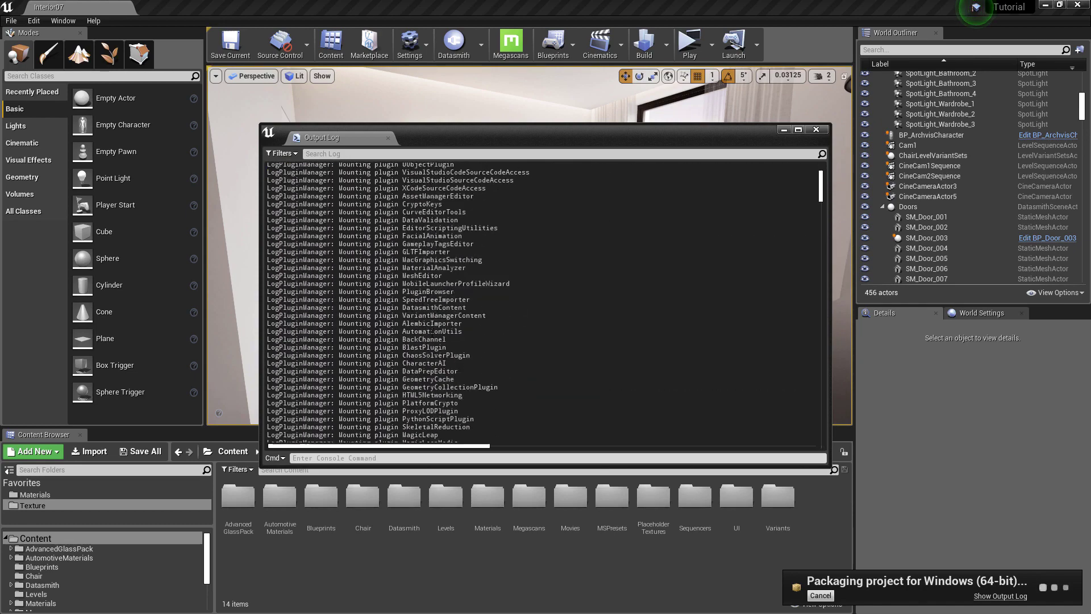
{"action": "scroll", "coordinate": [543, 301], "scroll_direction": "down", "scroll_amount": 15}
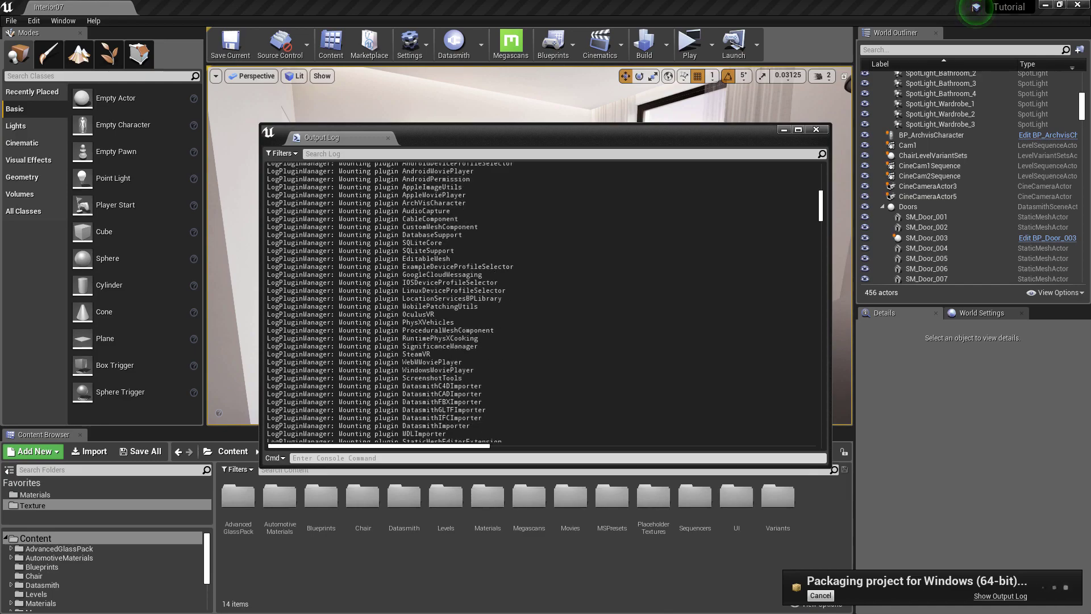
{"action": "scroll", "coordinate": [543, 302], "scroll_direction": "down", "scroll_amount": 15}
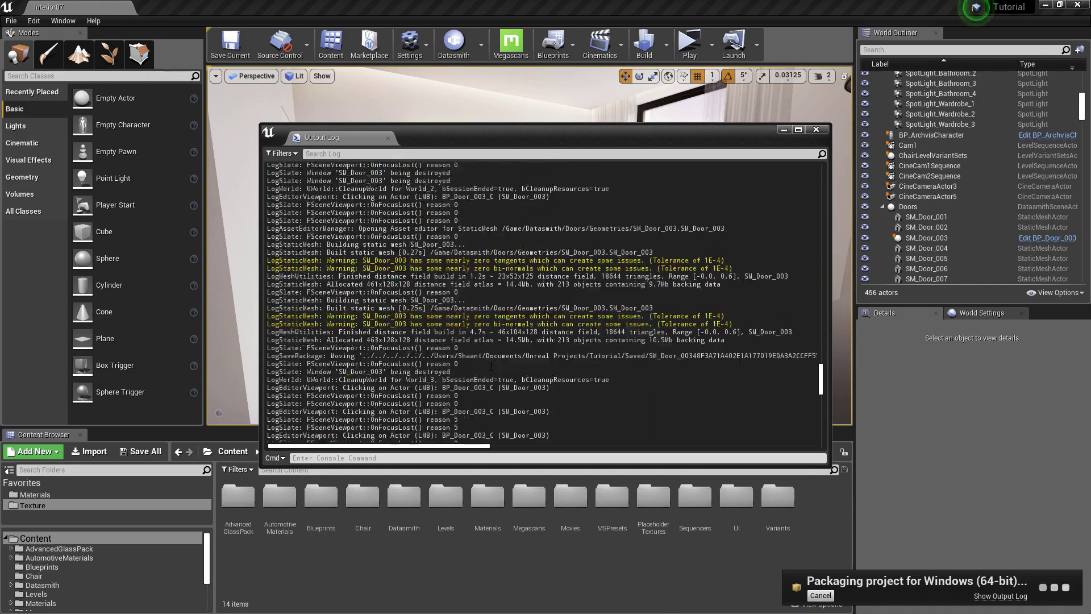
{"action": "left_click_drag", "start_coordinate": [830, 358], "coordinate": [1087, 358]}
{"action": "left_click_drag", "start_coordinate": [653, 446], "coordinate": [625, 443]}
{"action": "scroll", "coordinate": [310, 341], "scroll_direction": "down", "scroll_amount": 20}
{"action": "left_click_drag", "start_coordinate": [260, 341], "coordinate": [20, 341]}
{"action": "mouse_move", "coordinate": [674, 447]}
{"action": "left_mouse_down"}
{"action": "mouse_move", "coordinate": [726, 449]}
{"action": "mouse_move", "coordinate": [653, 446]}
{"action": "left_mouse_up"}
{"action": "scroll", "coordinate": [399, 360], "scroll_direction": "down", "scroll_amount": 4}
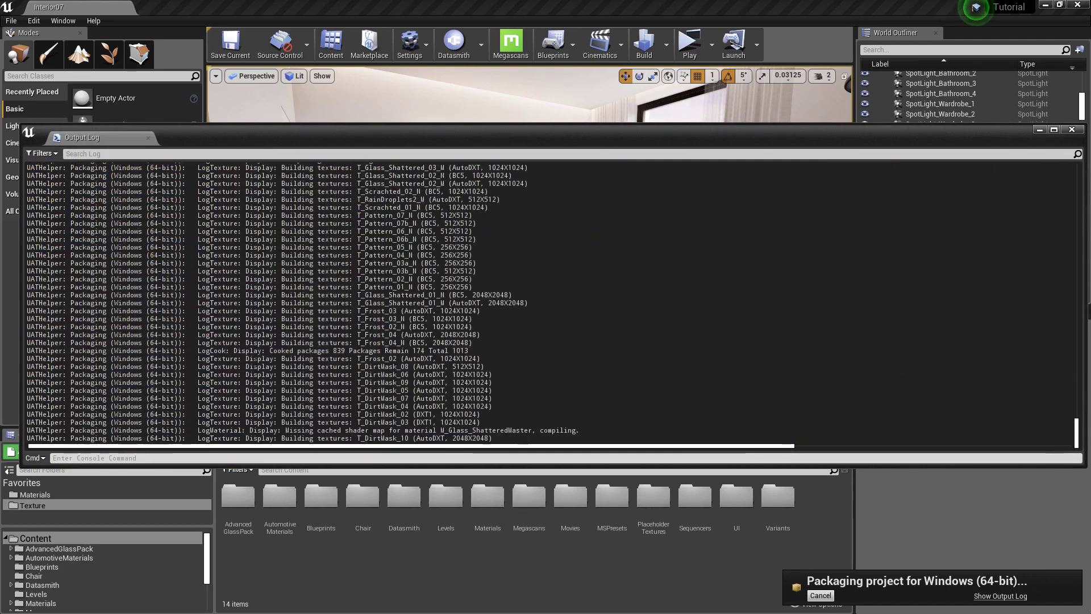
{"action": "left_click_drag", "start_coordinate": [20, 284], "coordinate": [387, 284]}
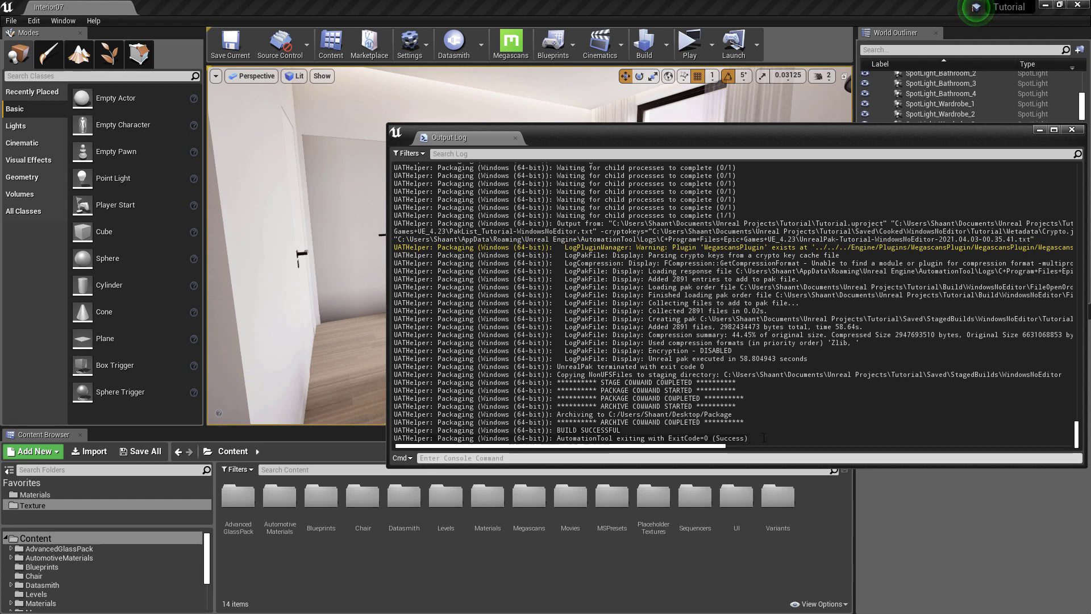
{"action": "left_click", "coordinate": [1071, 129]}
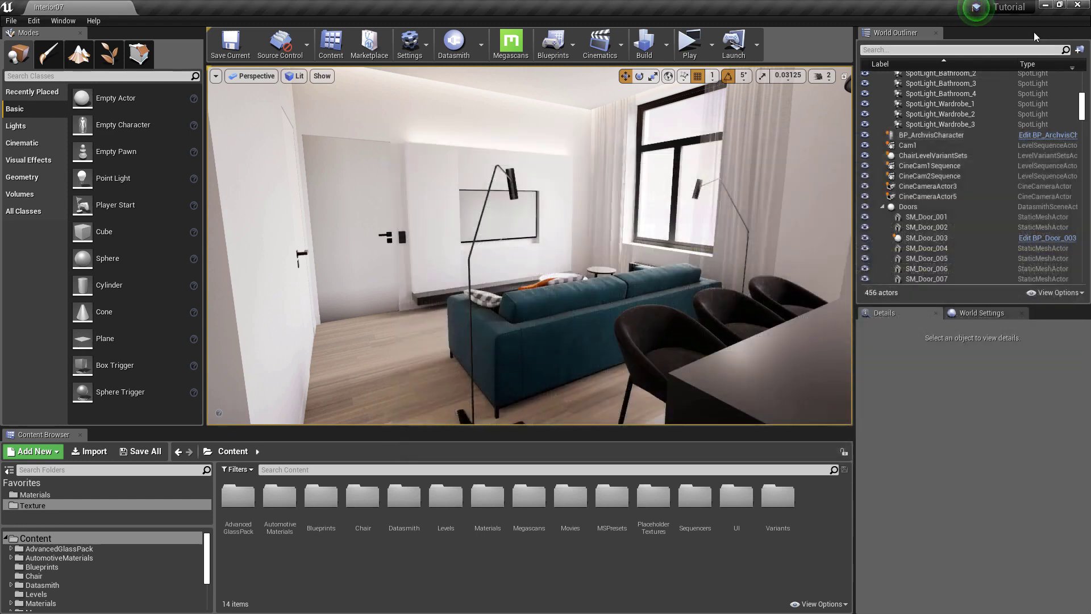